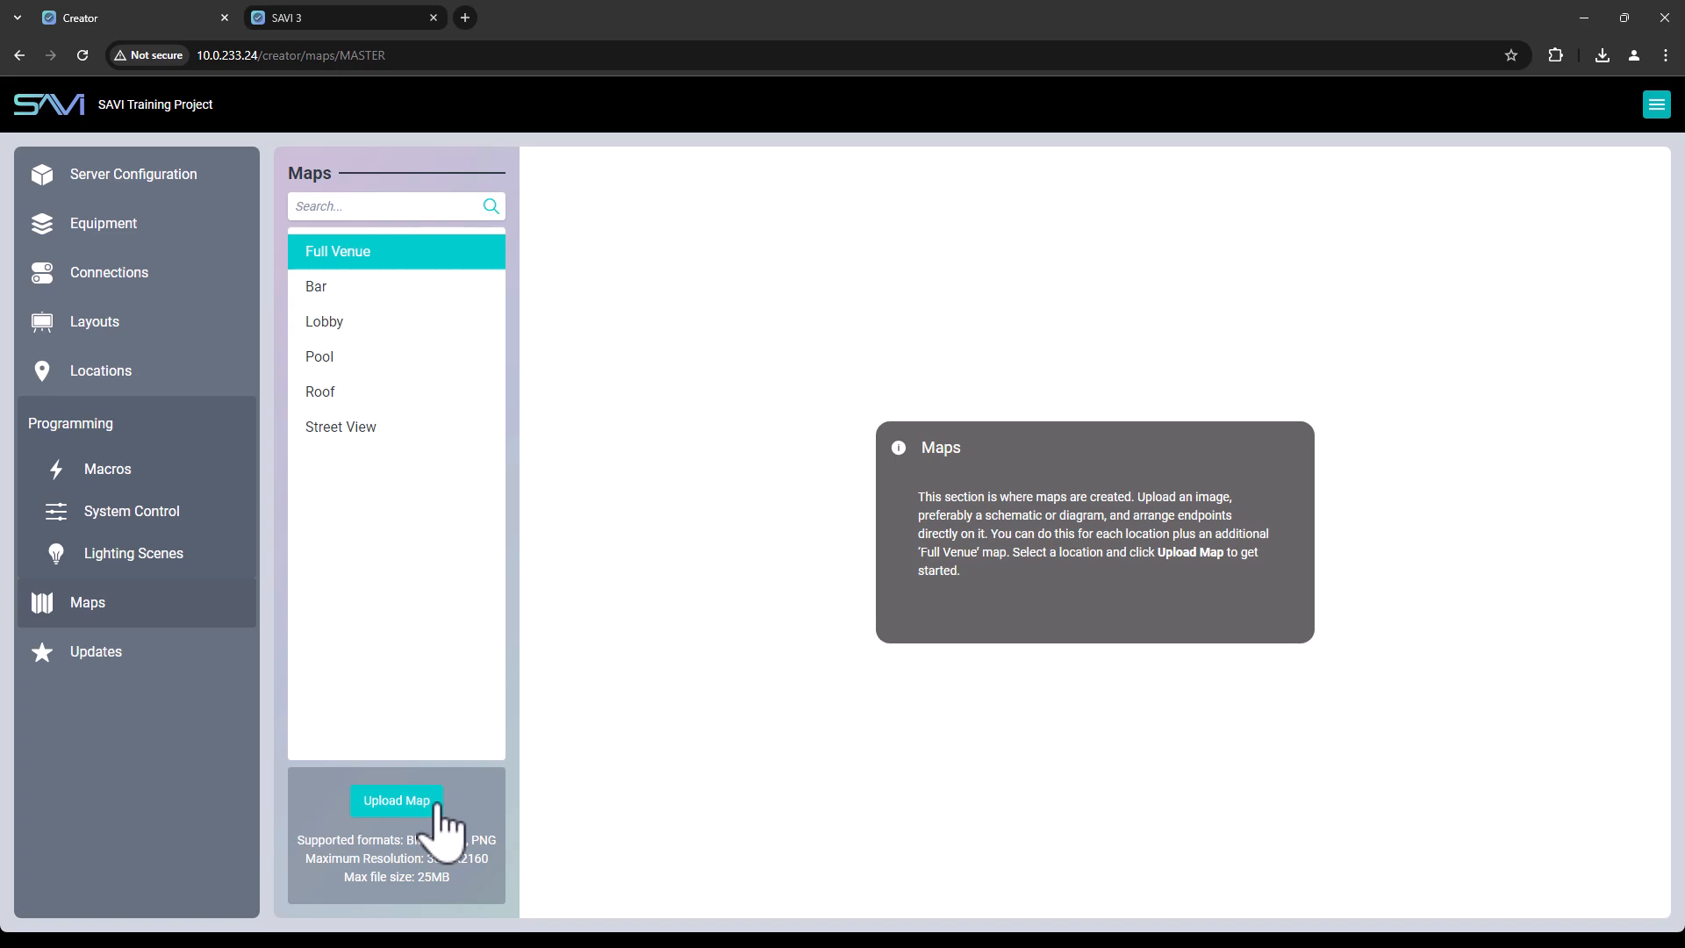
- Upload the Hotel & Spa- Lobby image as the Full Venue map and place a Pool location marker near the plan's upper-left corner
click(439, 812)
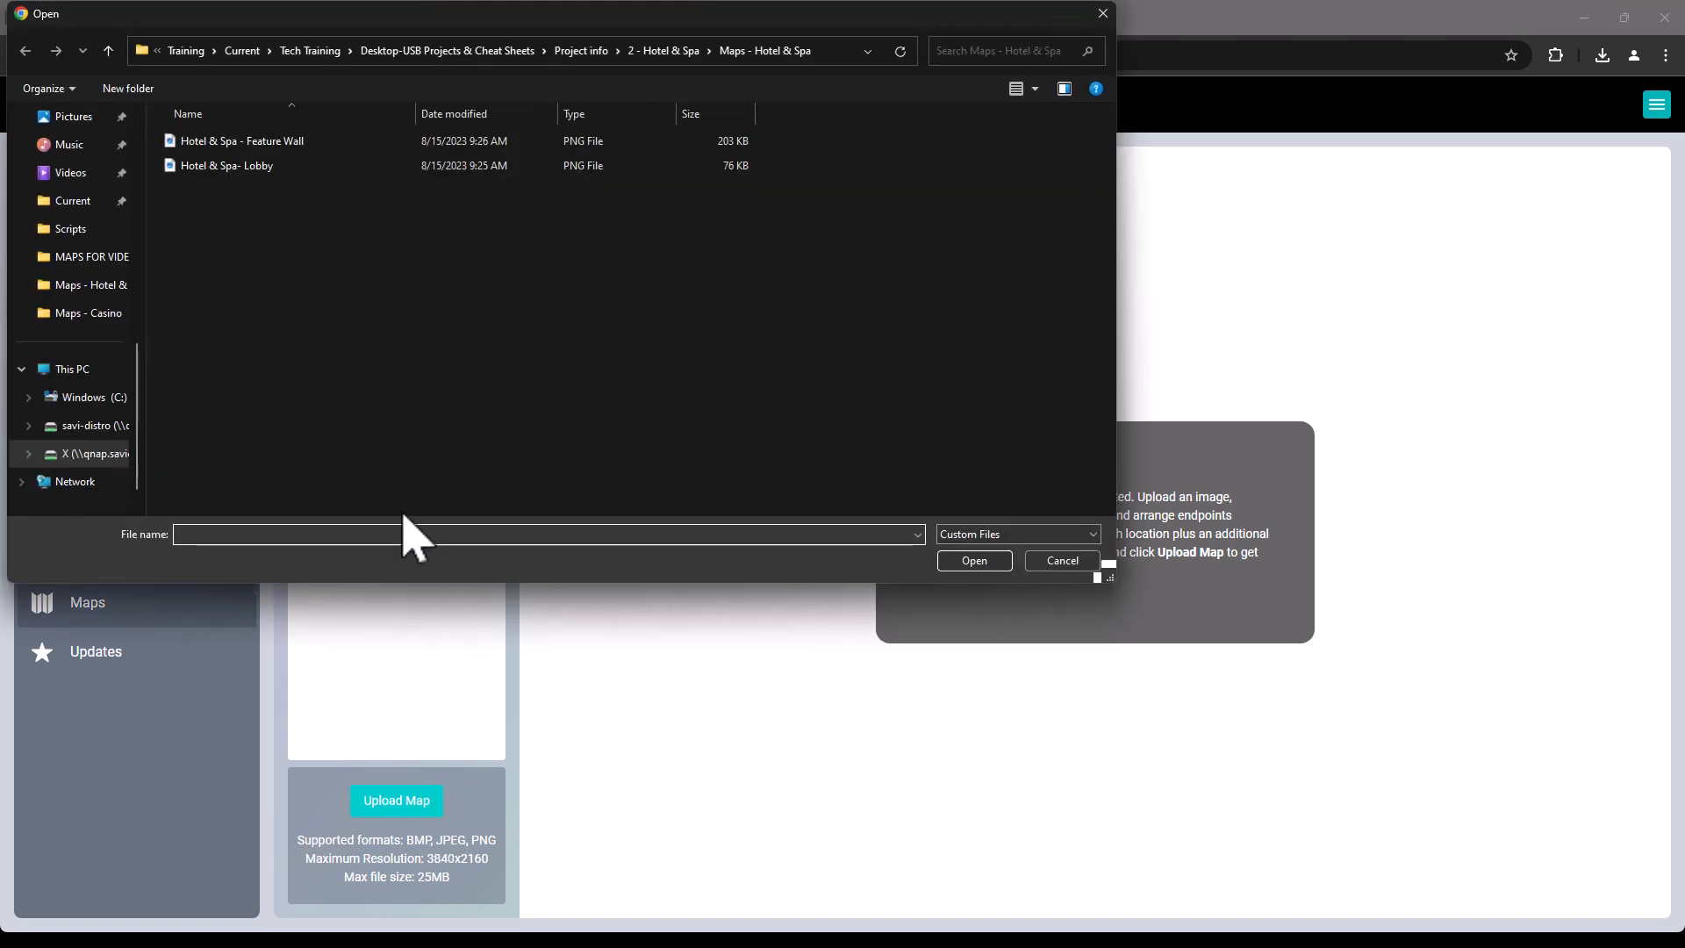
double_click(248, 166)
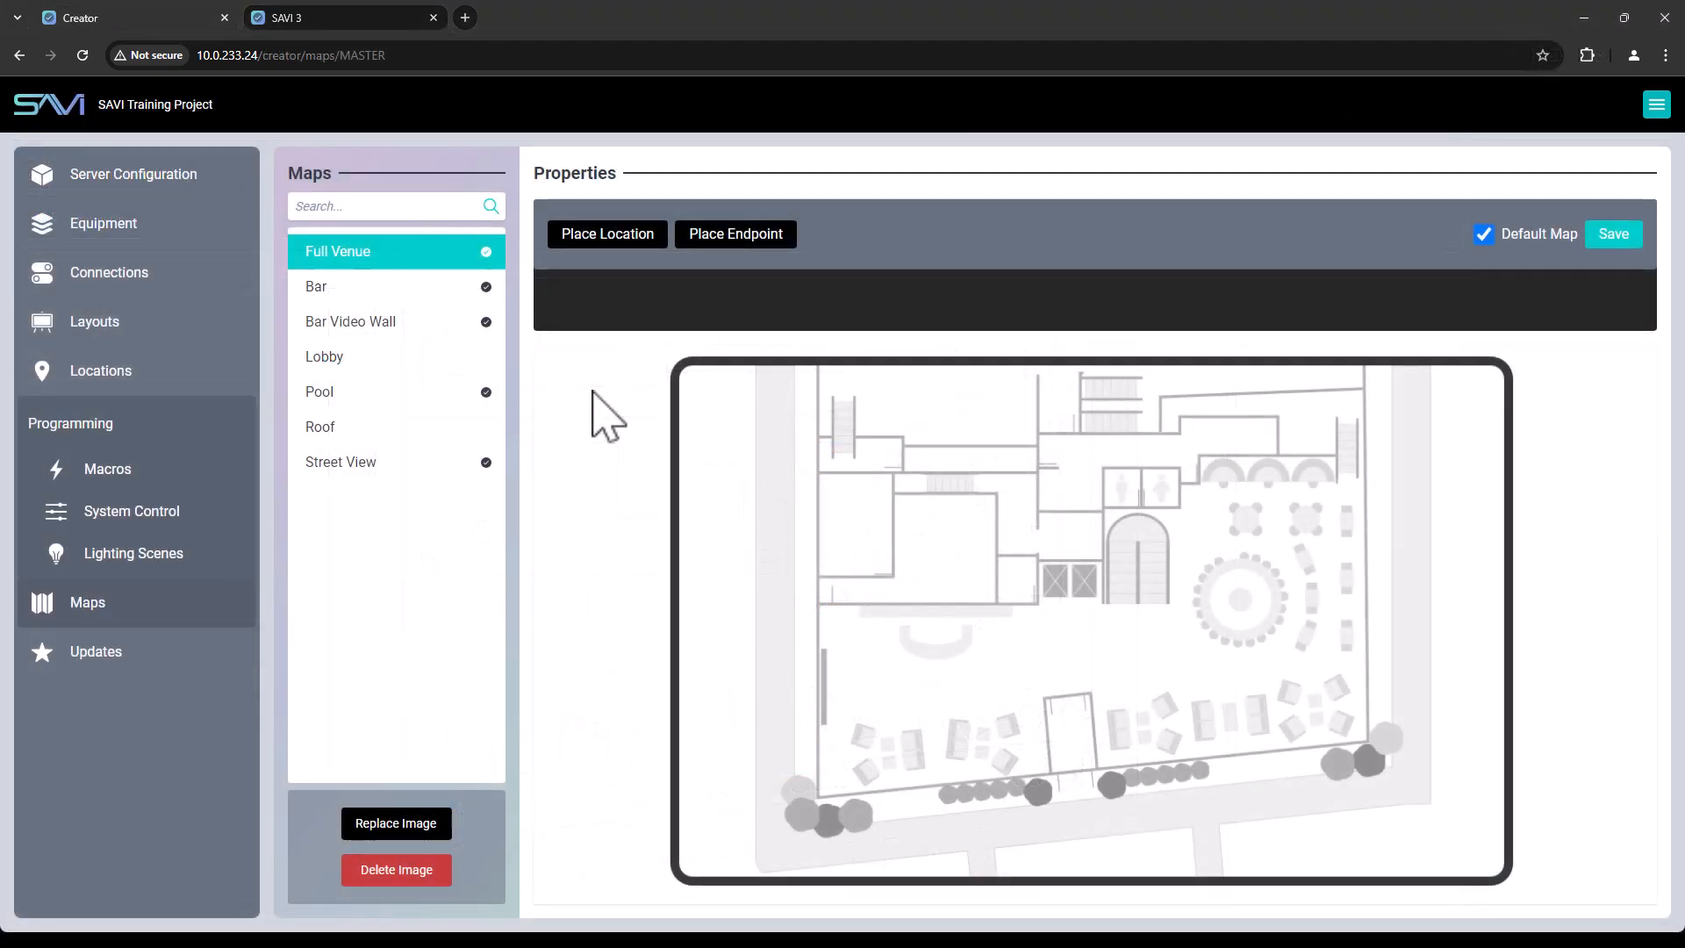
click(629, 241)
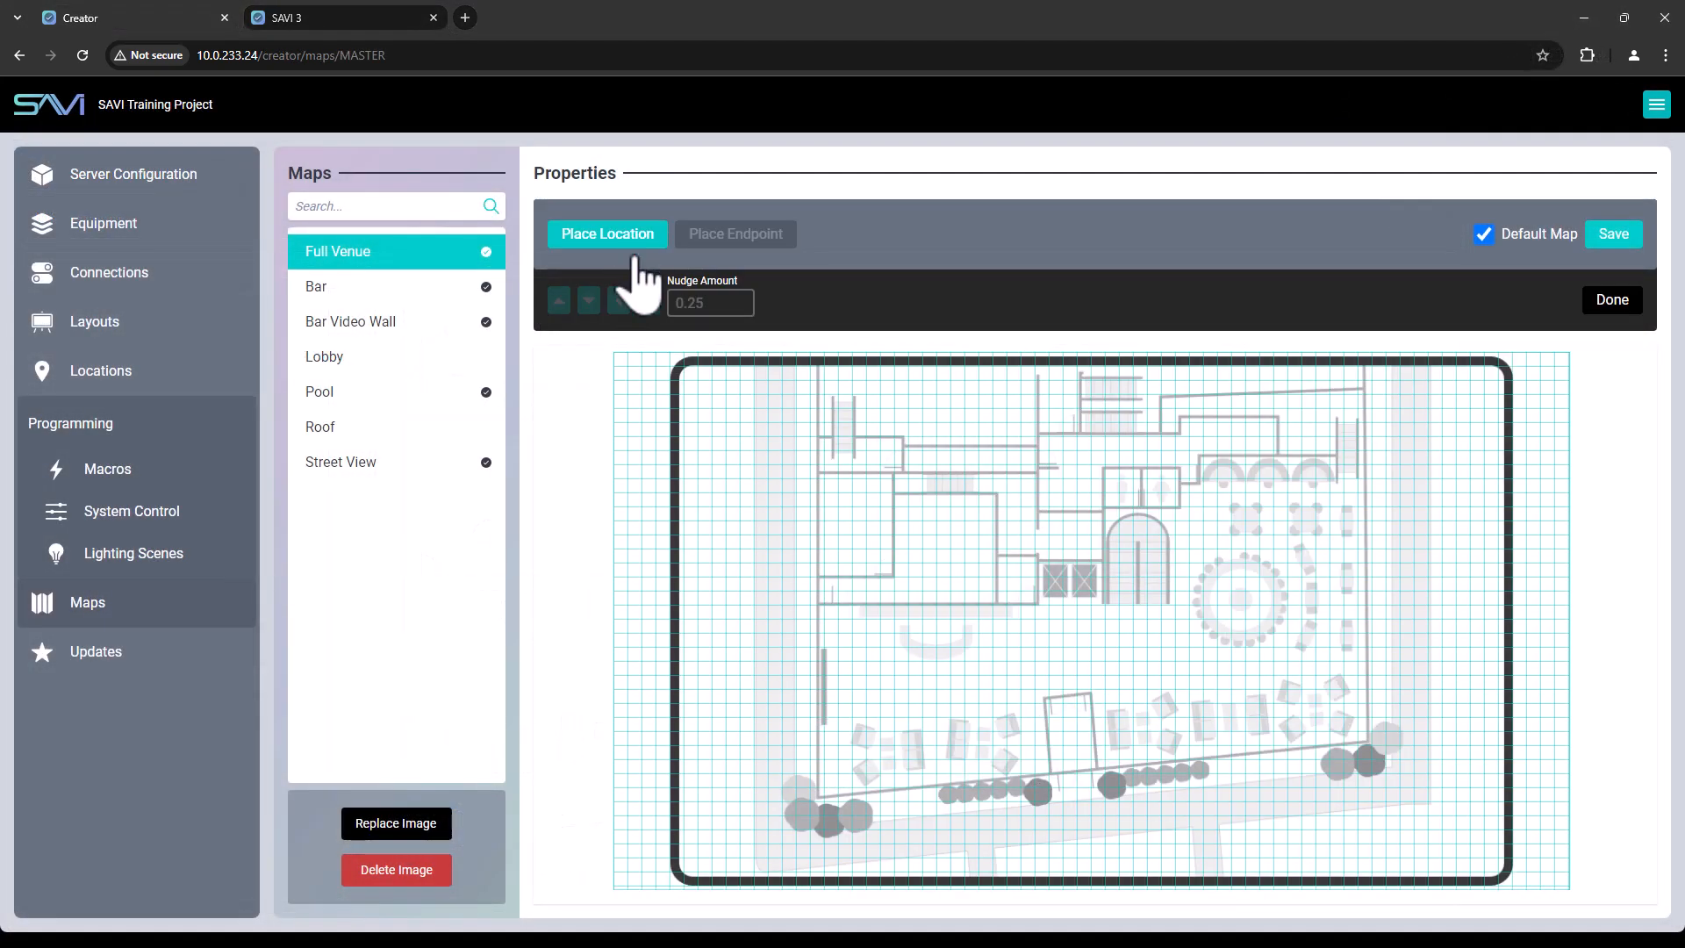
click(754, 422)
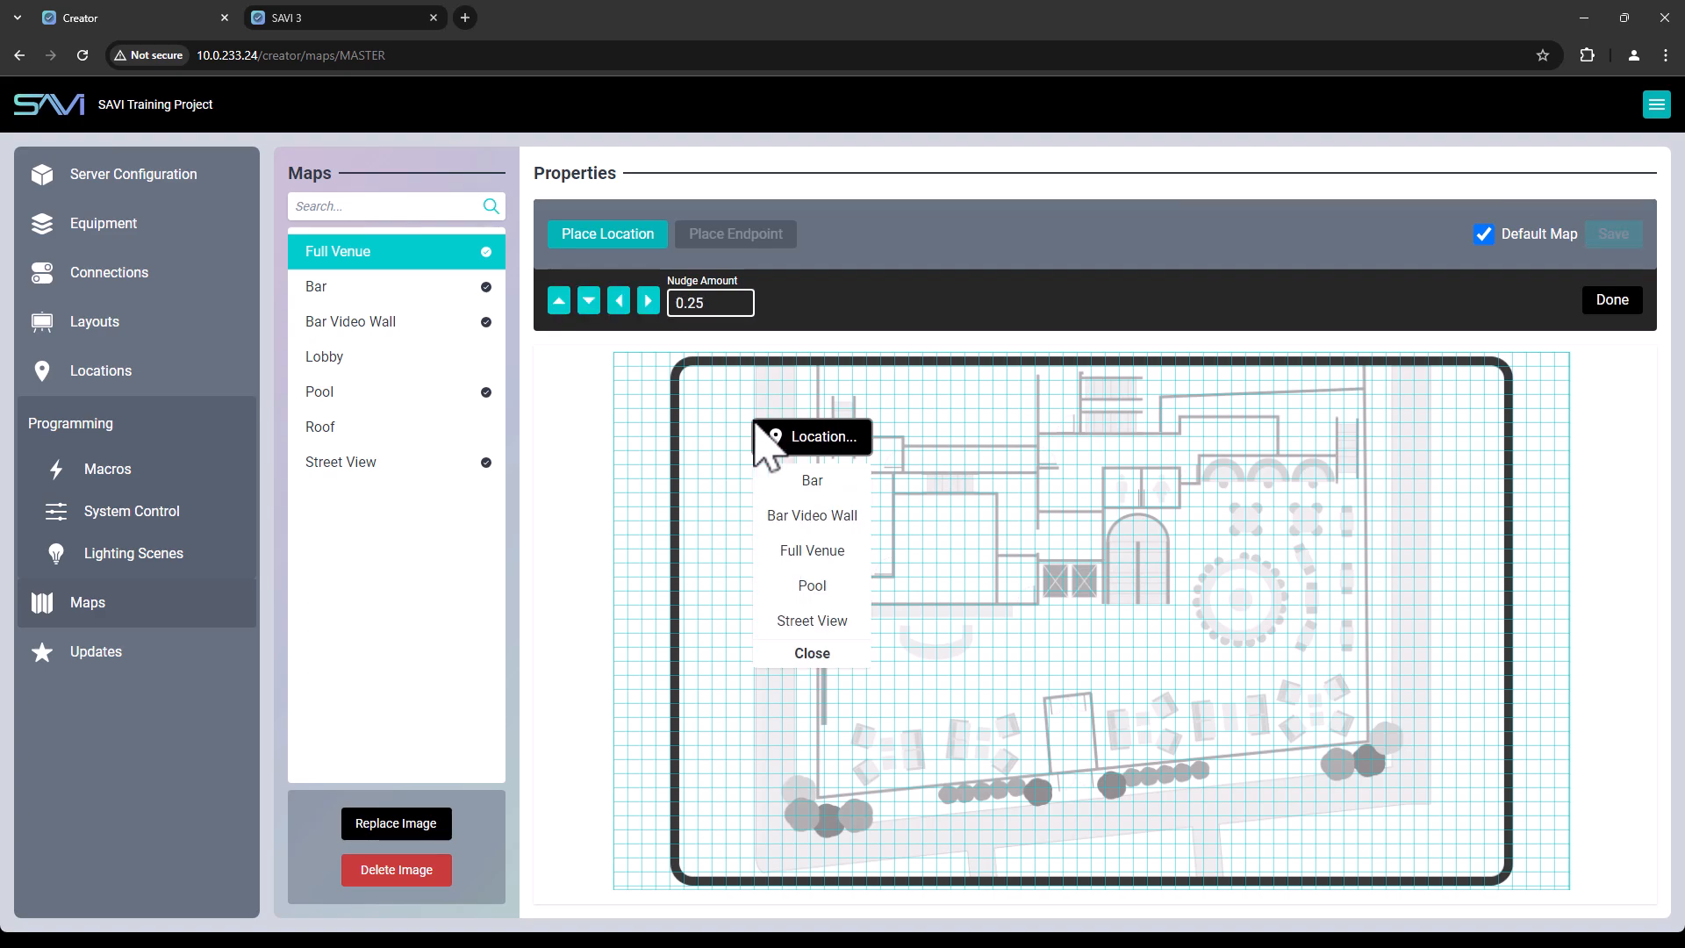
click(815, 587)
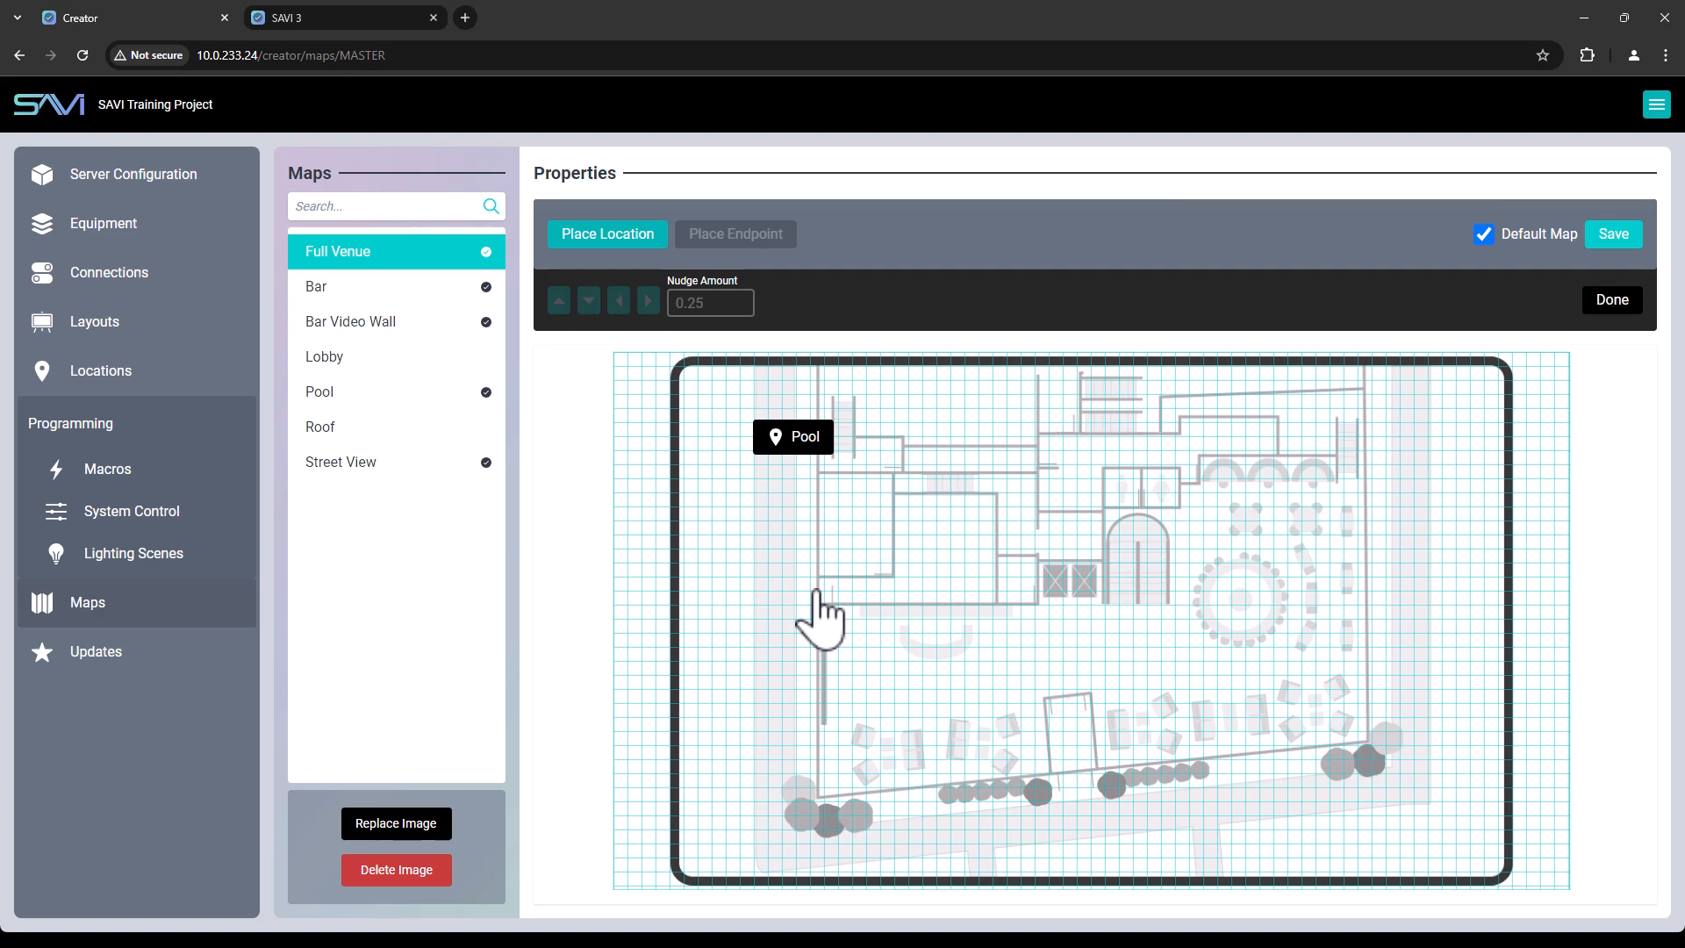
click(1613, 301)
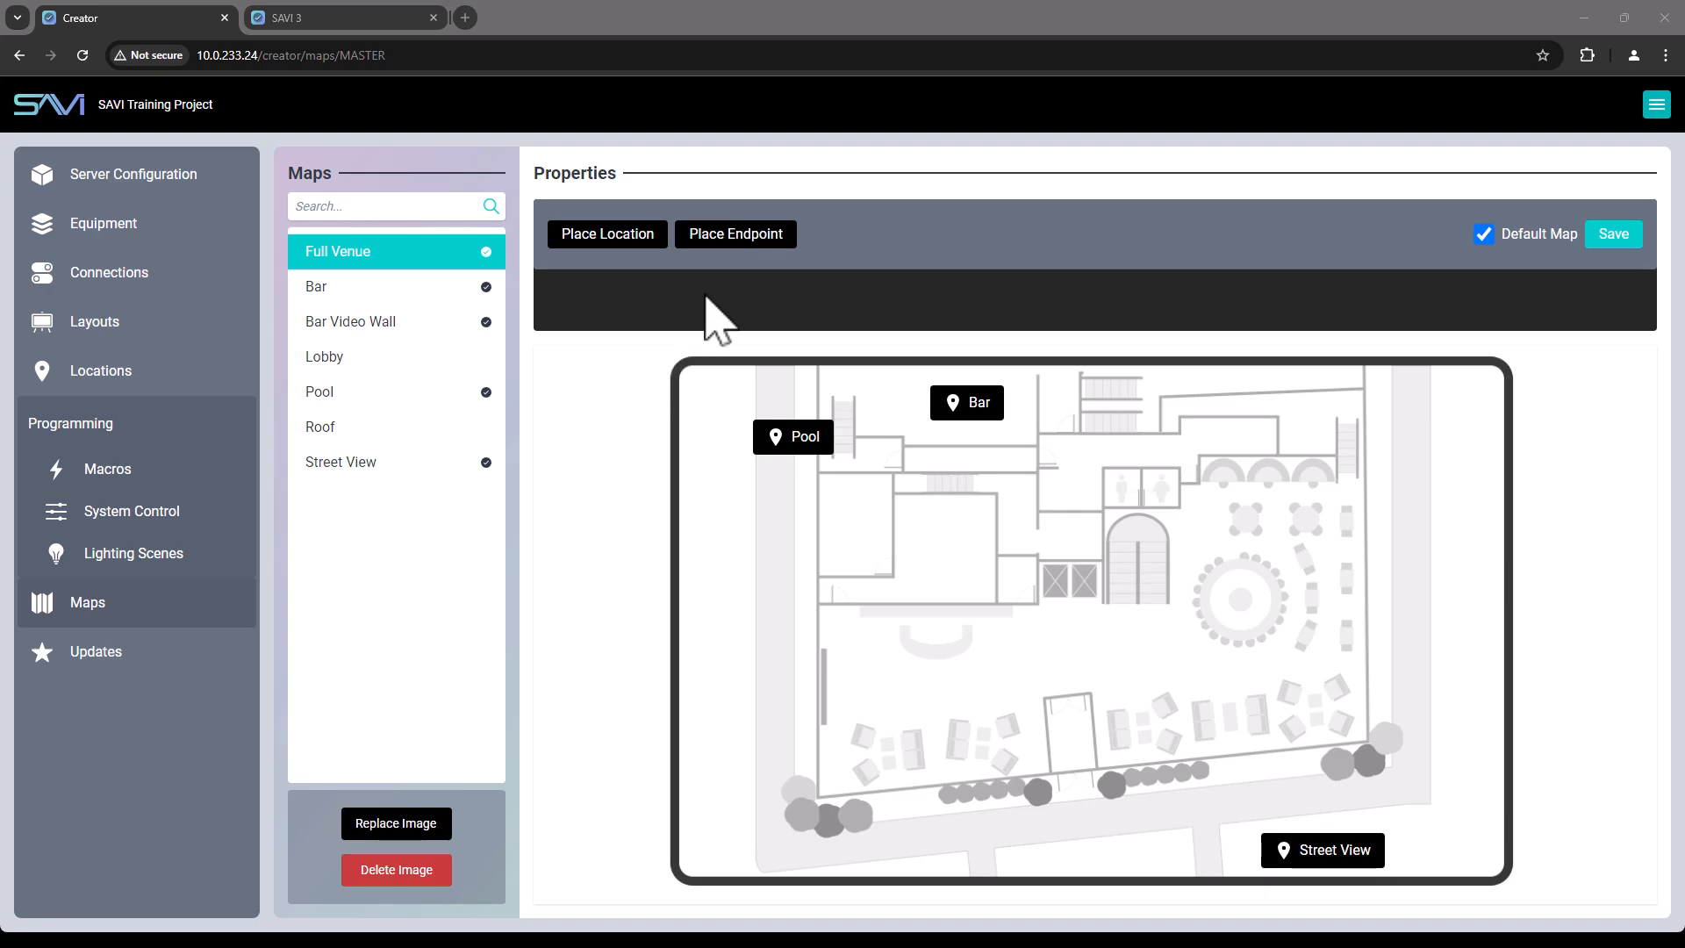
- Place a Lobby 1 display endpoint just inside the lobby's left wall, finding it by searching for "lobby"
click(735, 235)
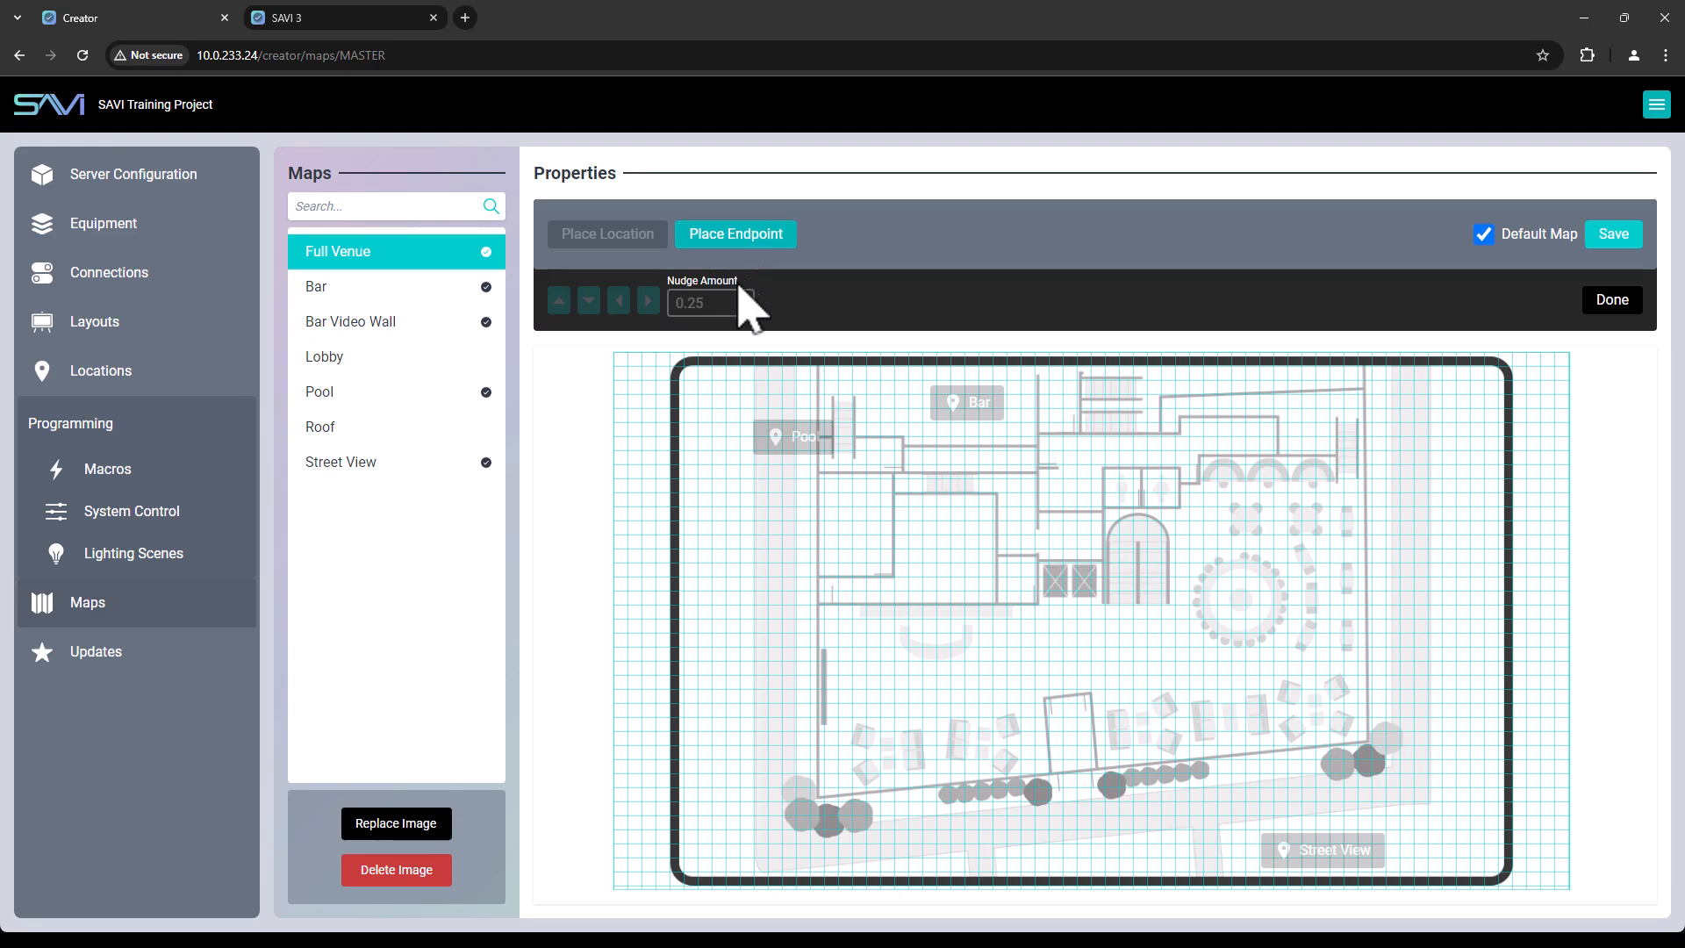
click(848, 632)
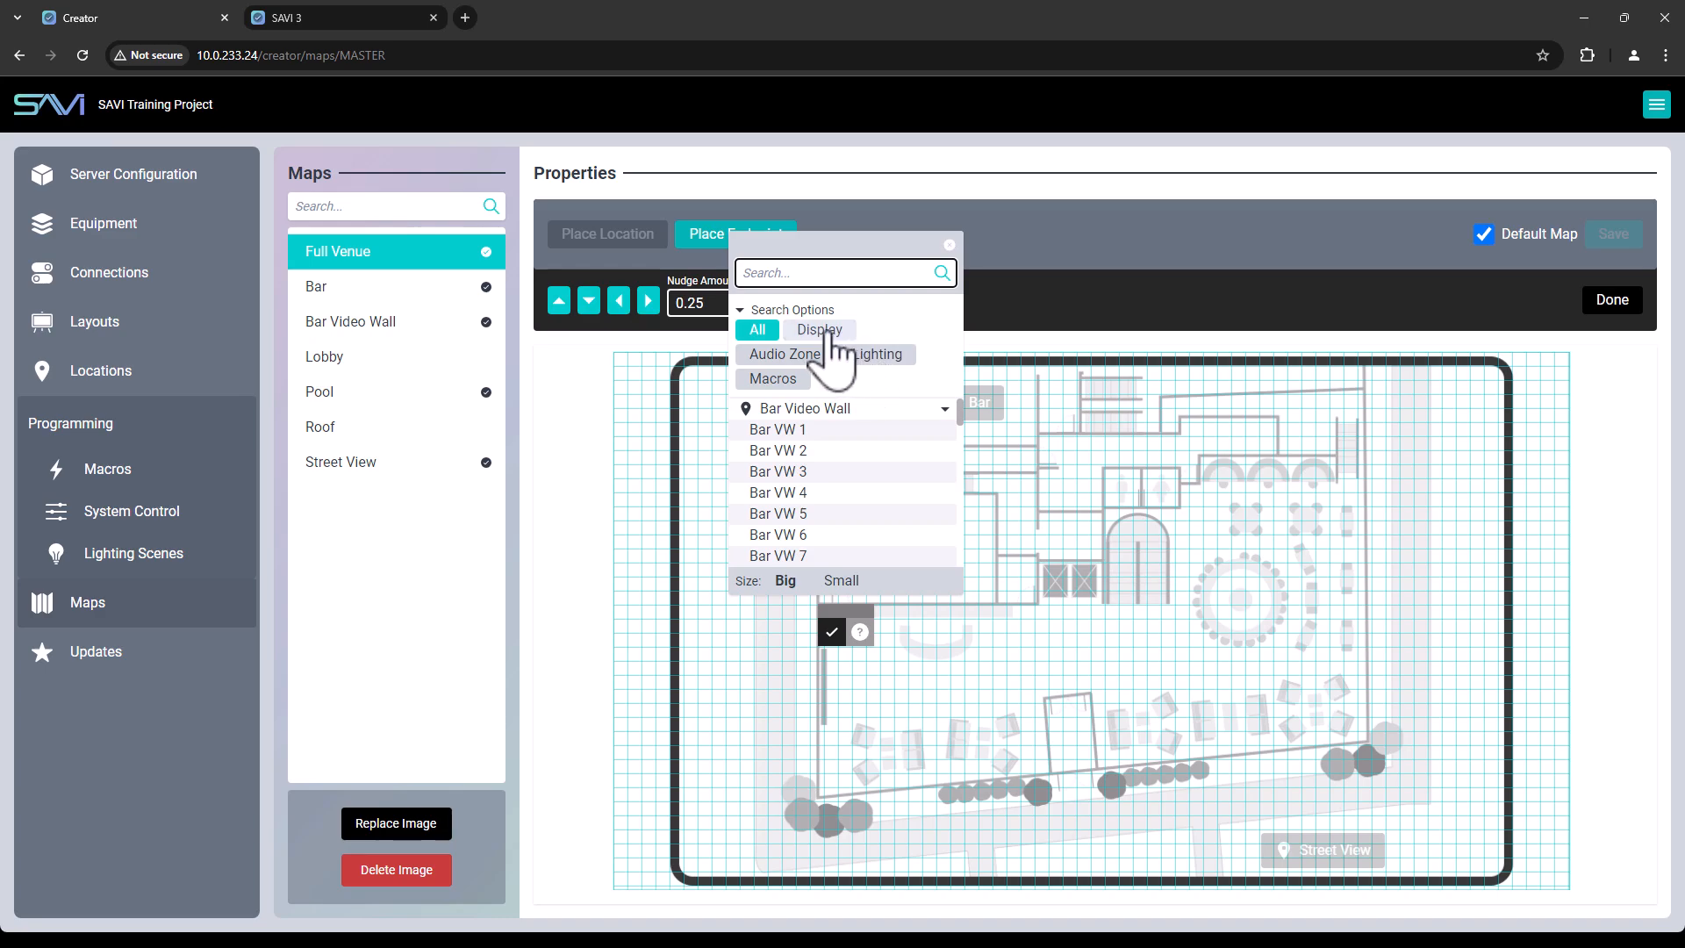
text(lobby)
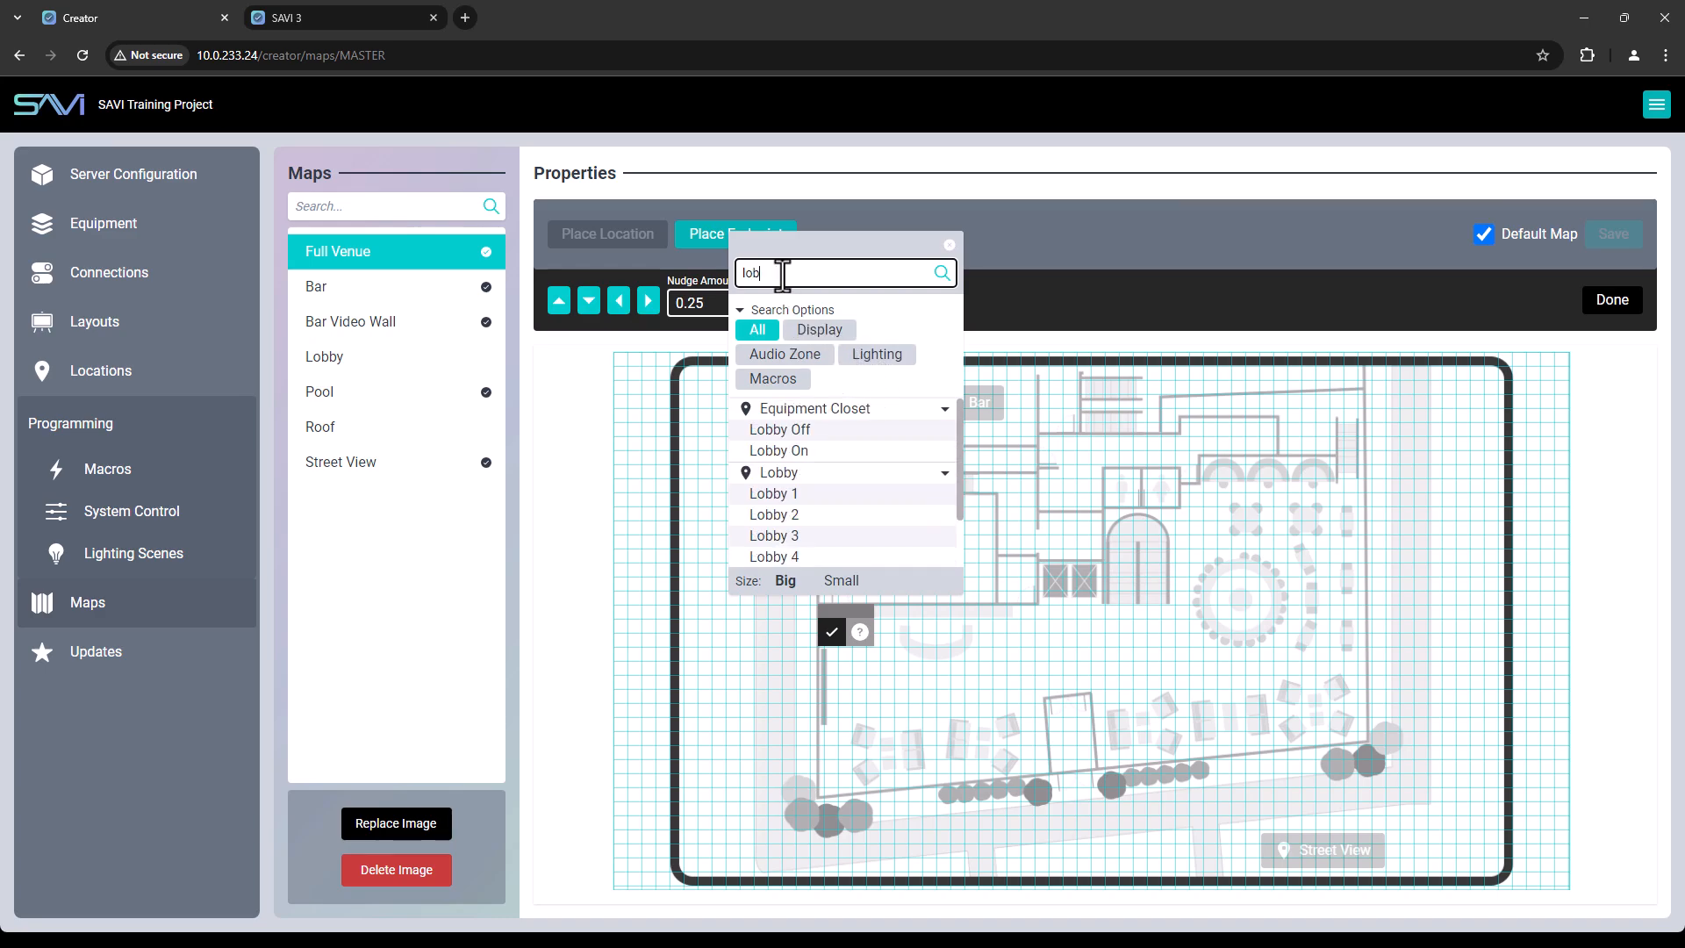
click(775, 494)
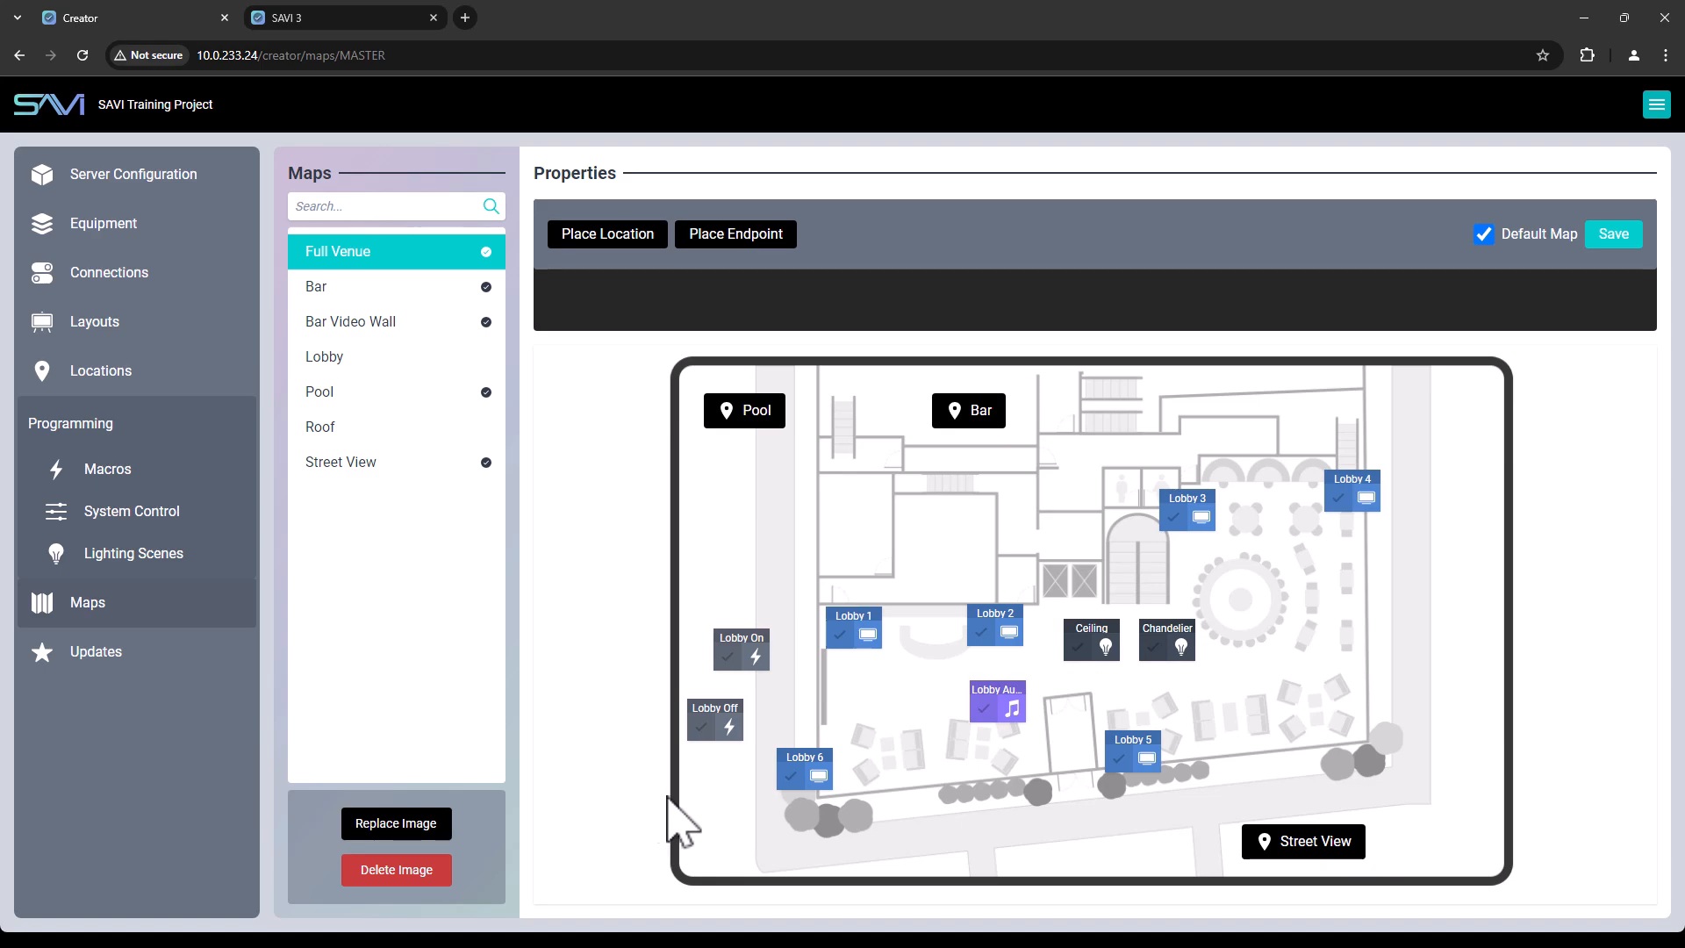
- Nudge the Lobby 6 endpoint six times to the right by 0.25 so it sits inside the lobby wall
click(789, 770)
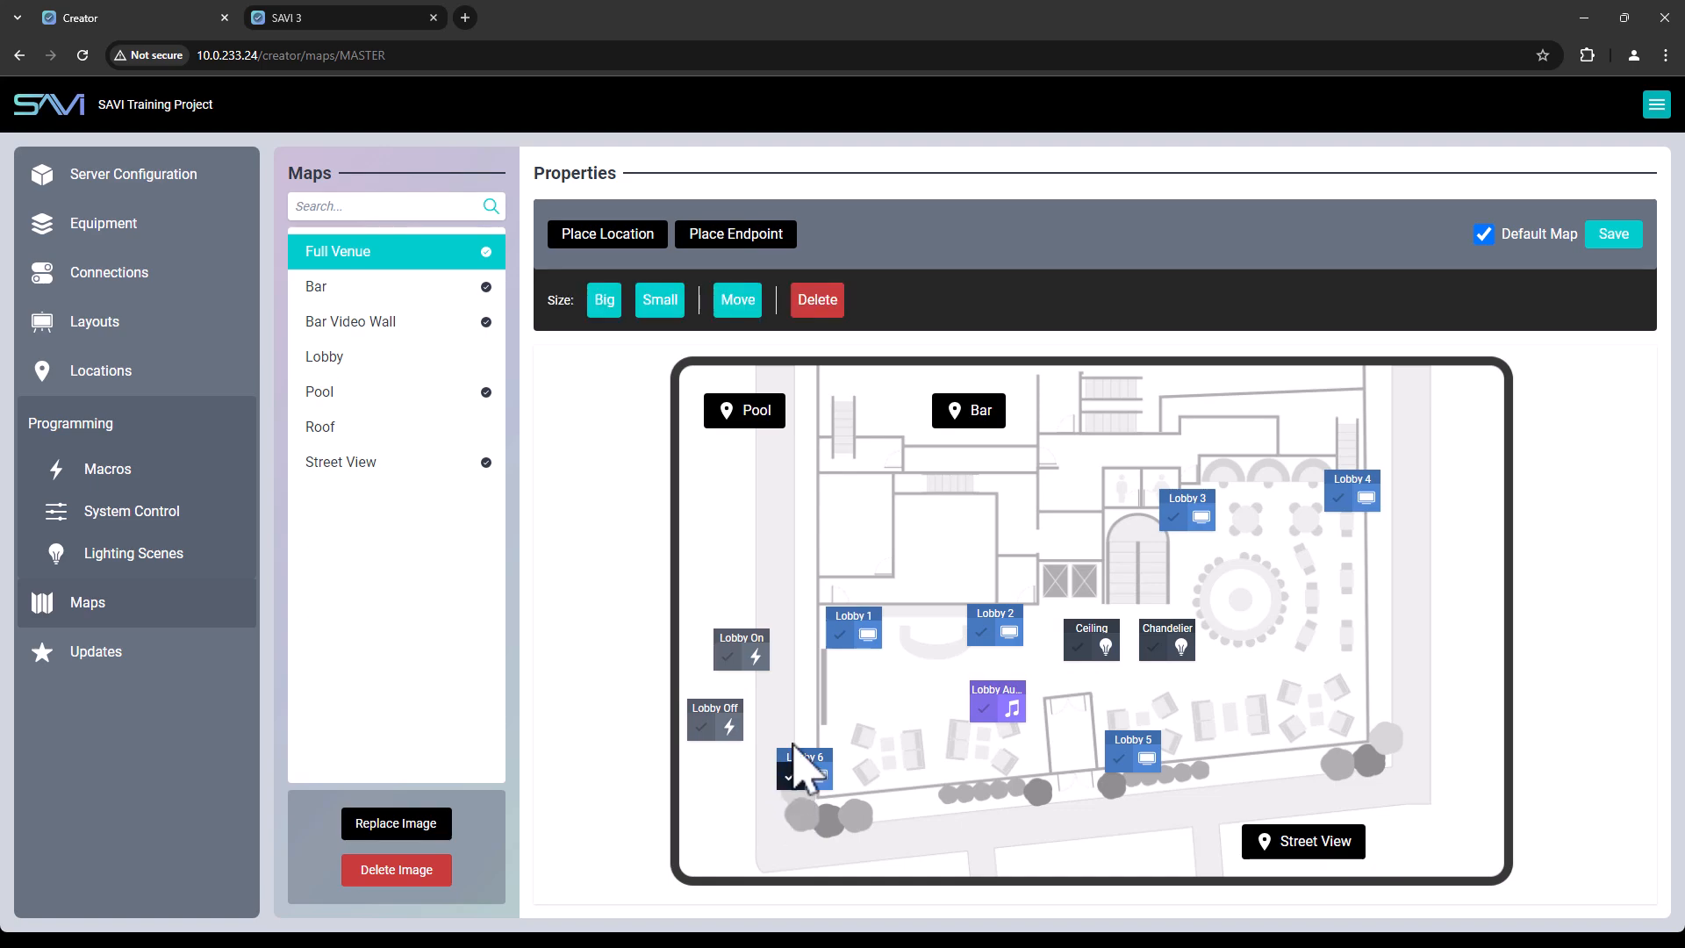
click(738, 300)
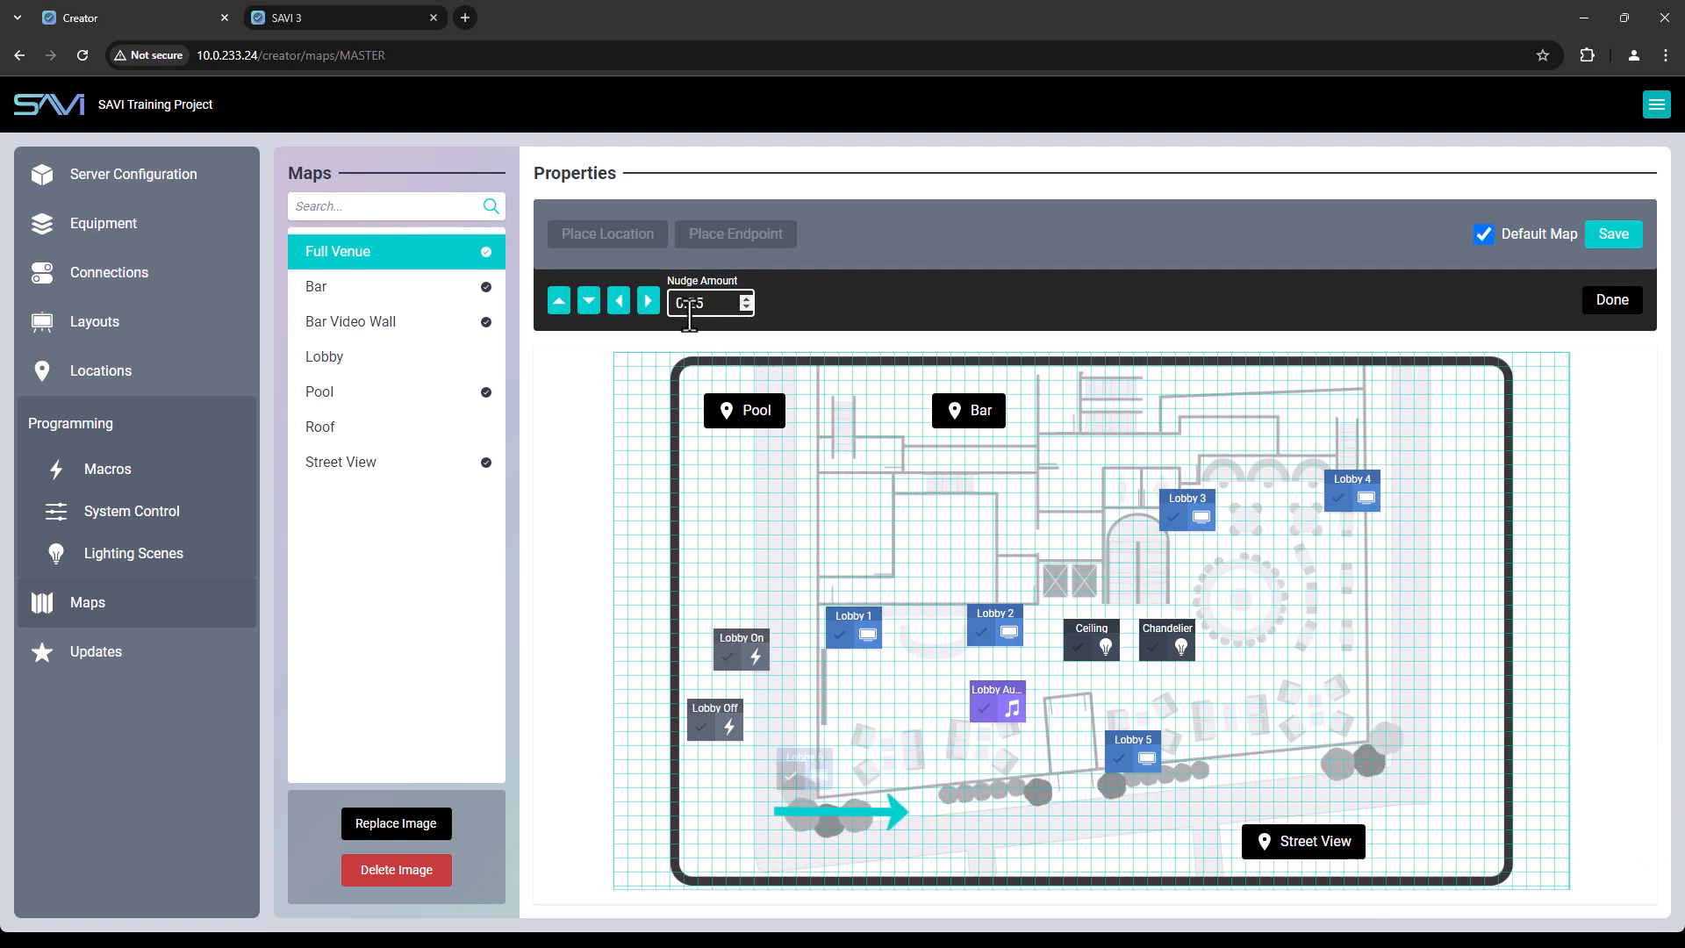
click(649, 301)
click(649, 301)
click(648, 301)
click(649, 301)
click(649, 301)
click(648, 301)
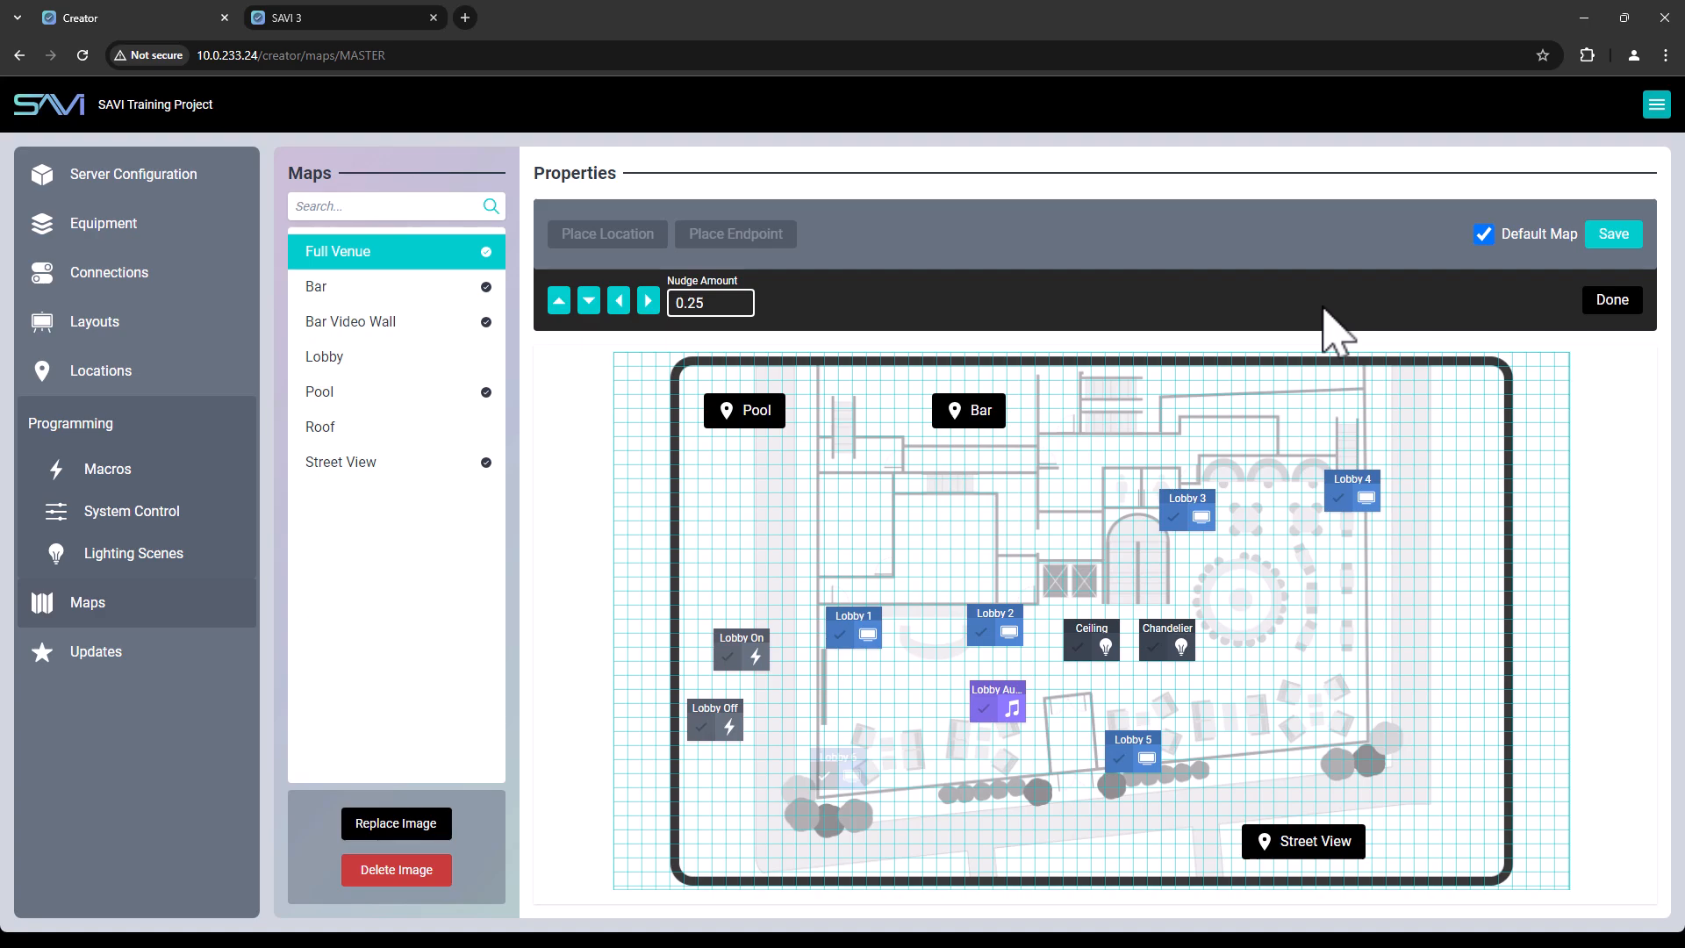
- Move the Lobby 4 endpoint down to the lobby's lower-right corner and left-align the Lobby On and Lobby Off macros
click(1367, 502)
drag(1368, 502, 1348, 723)
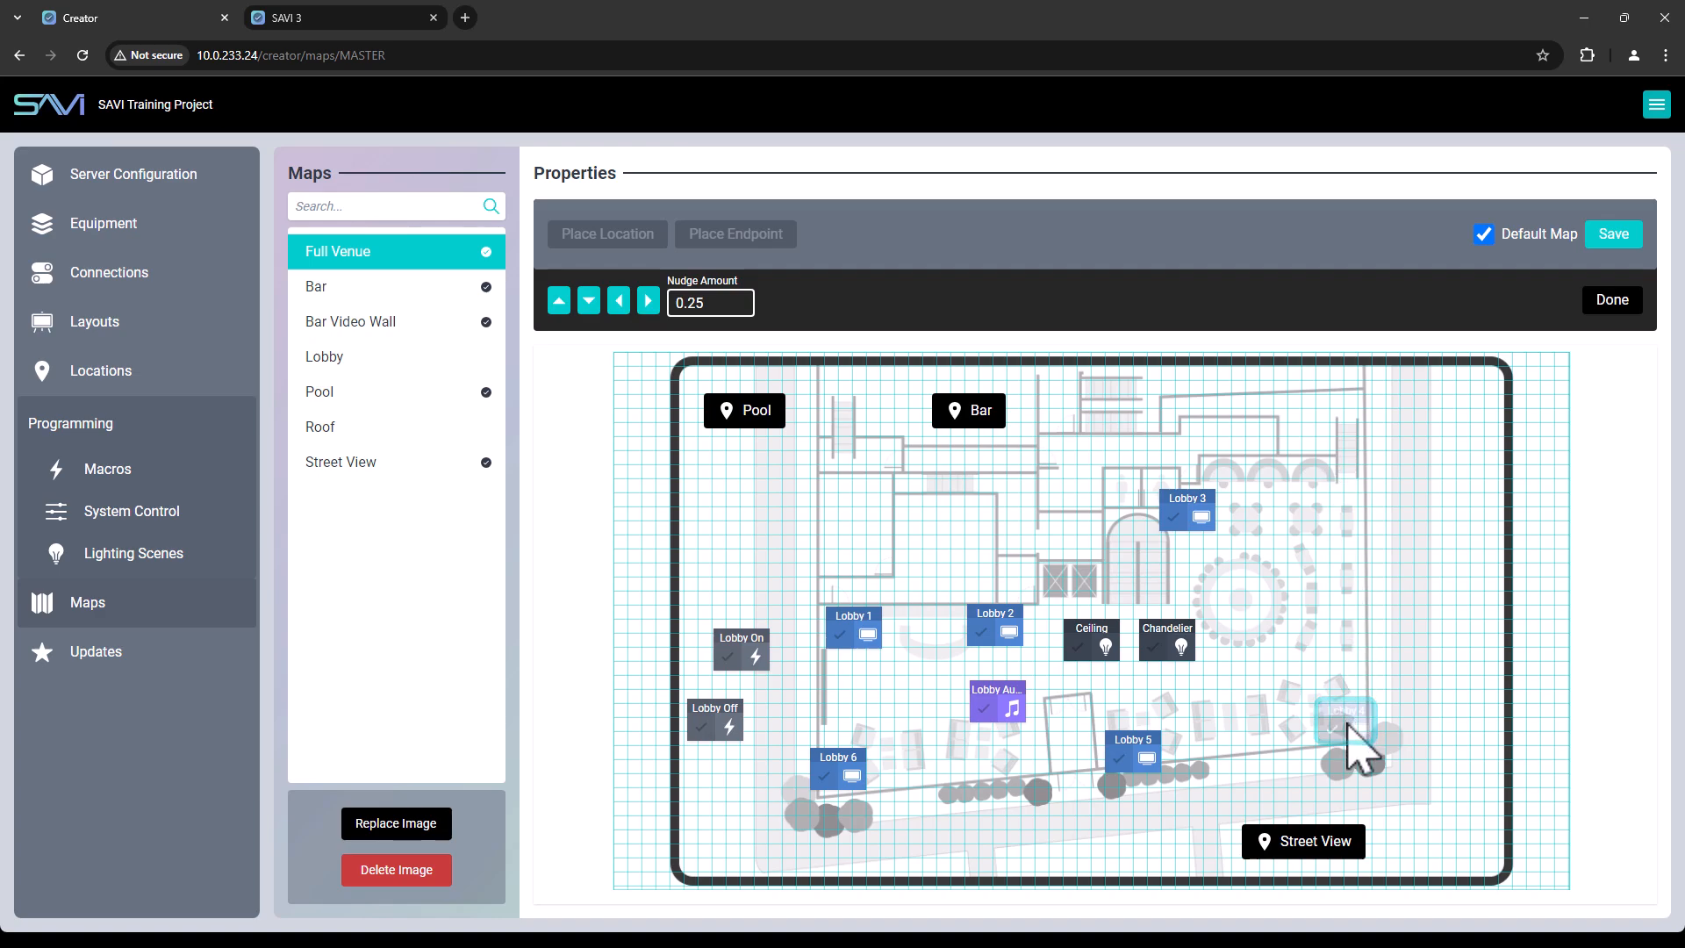
click(731, 660)
click(701, 727)
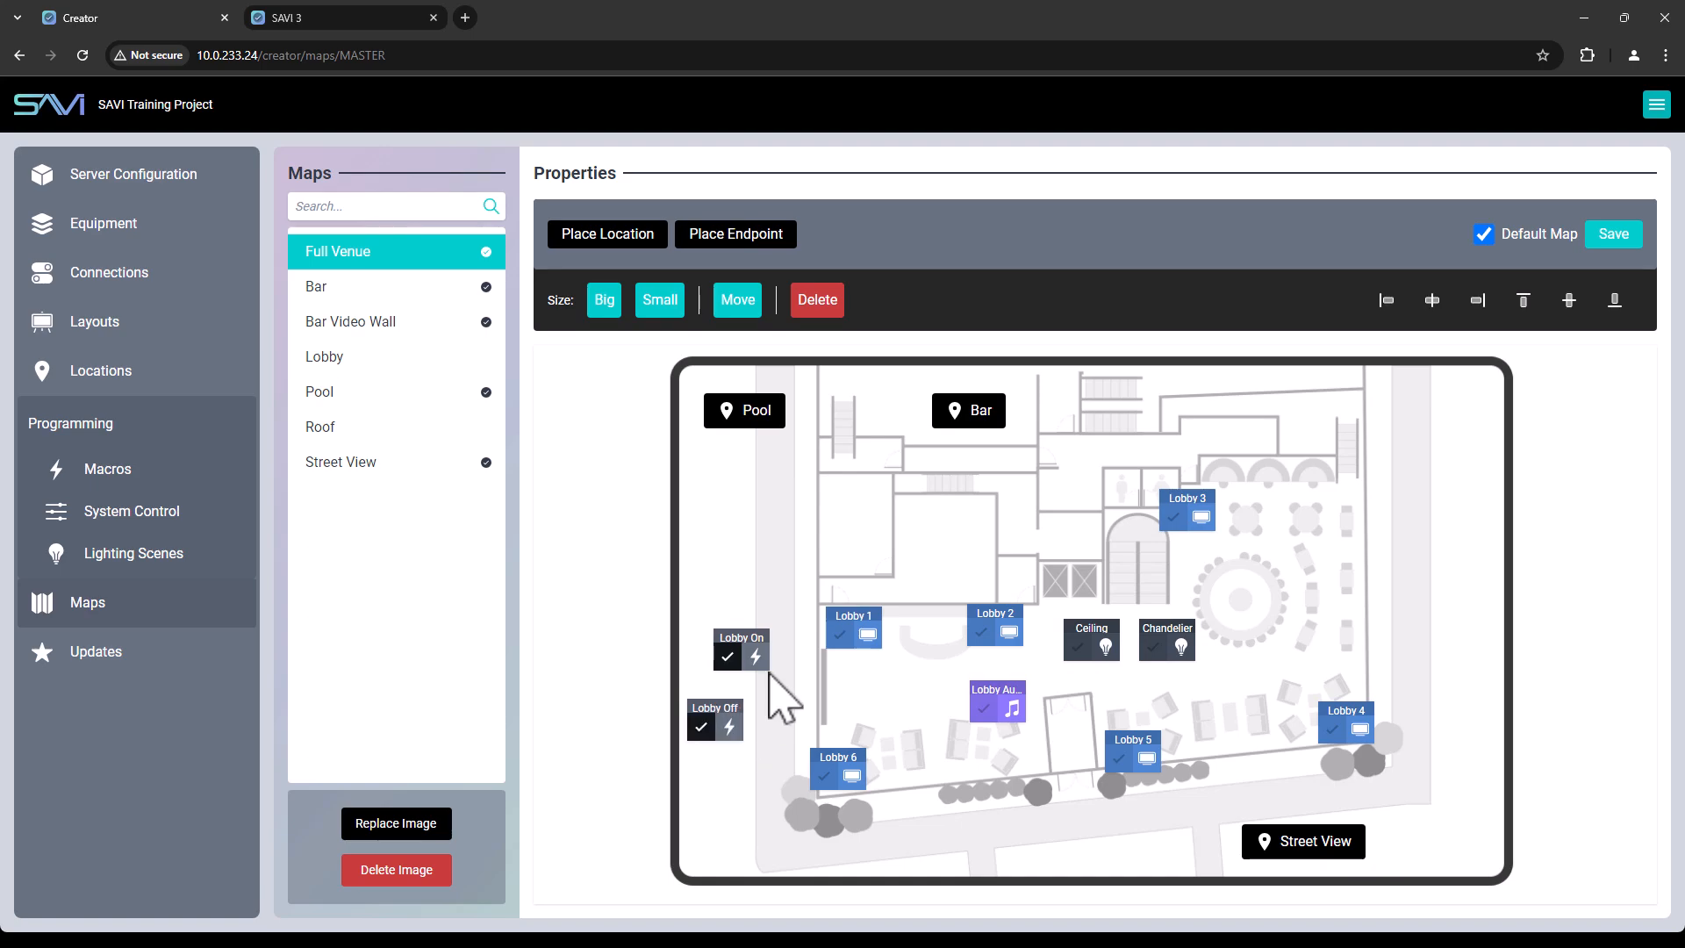
click(1387, 300)
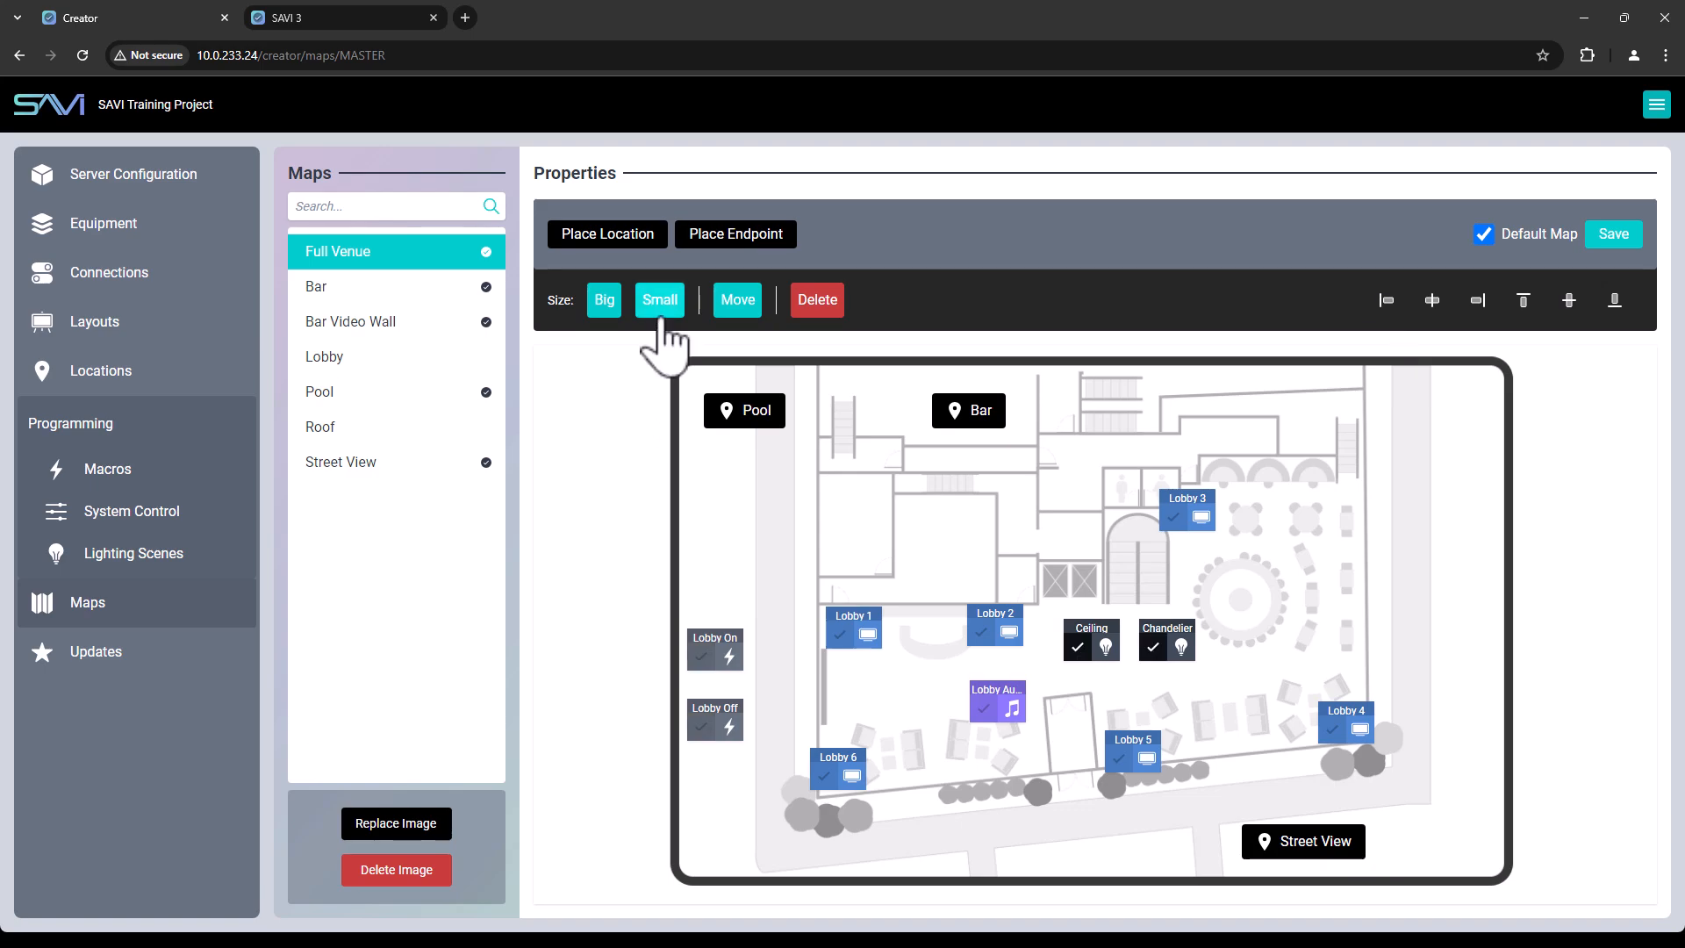
- Try the small size on the Ceiling and Chandelier lighting endpoints and restore the big size
click(662, 314)
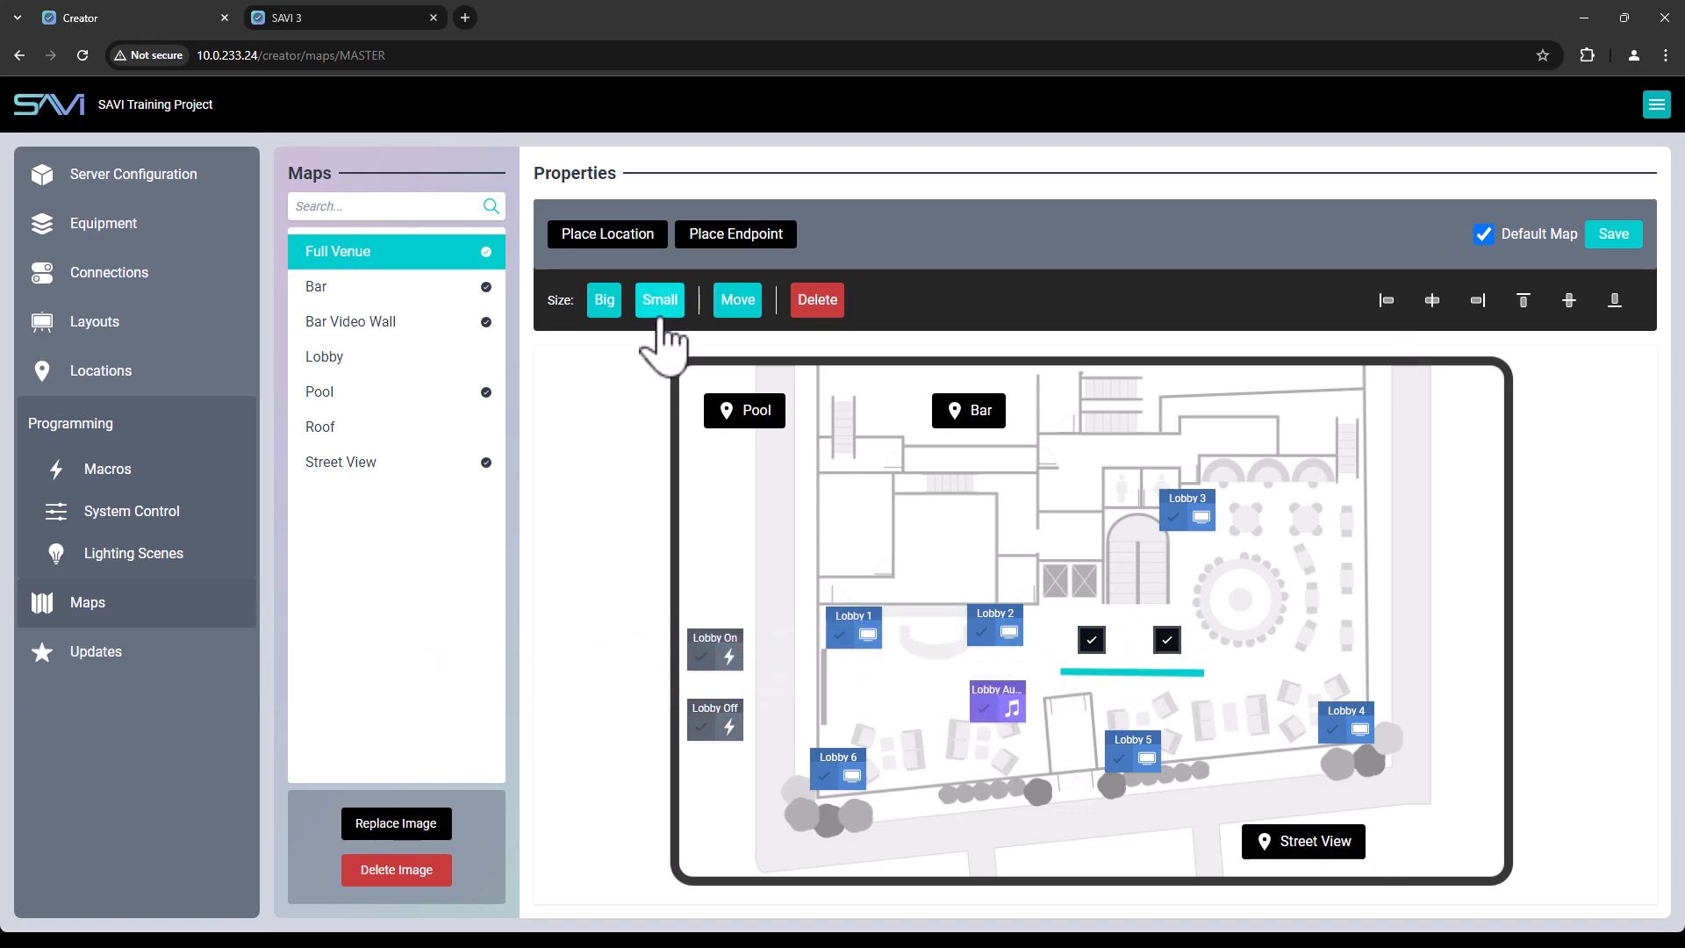
click(606, 314)
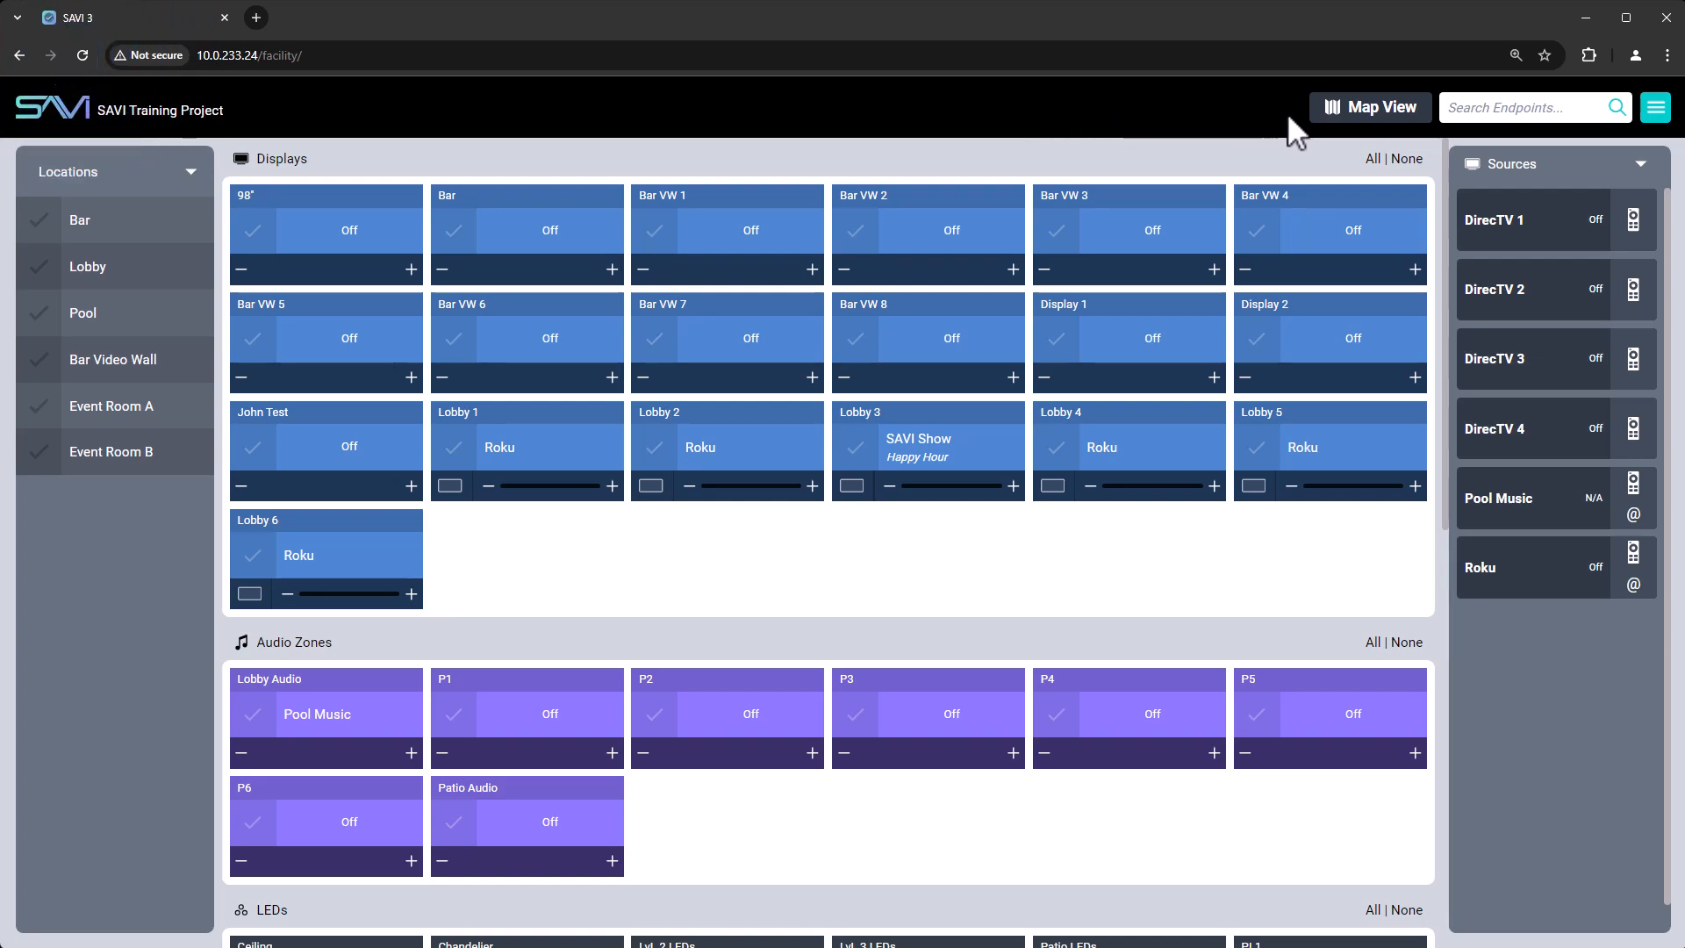
- Open the facility's map view and check which maps its location list offers
click(1343, 118)
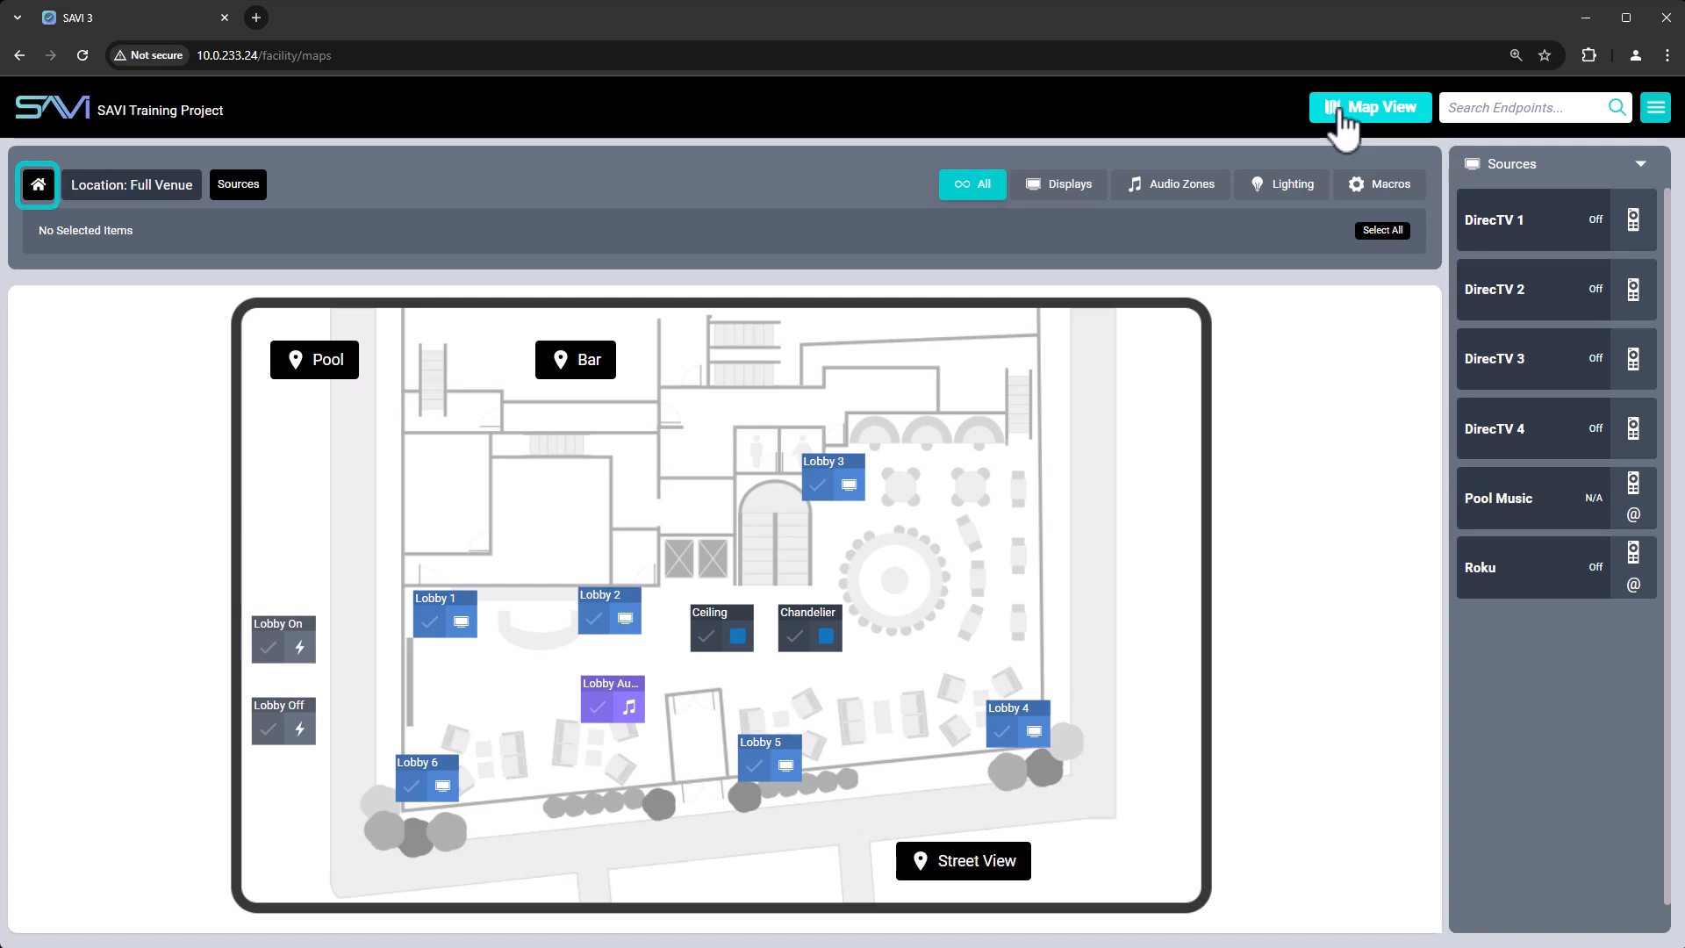
click(136, 186)
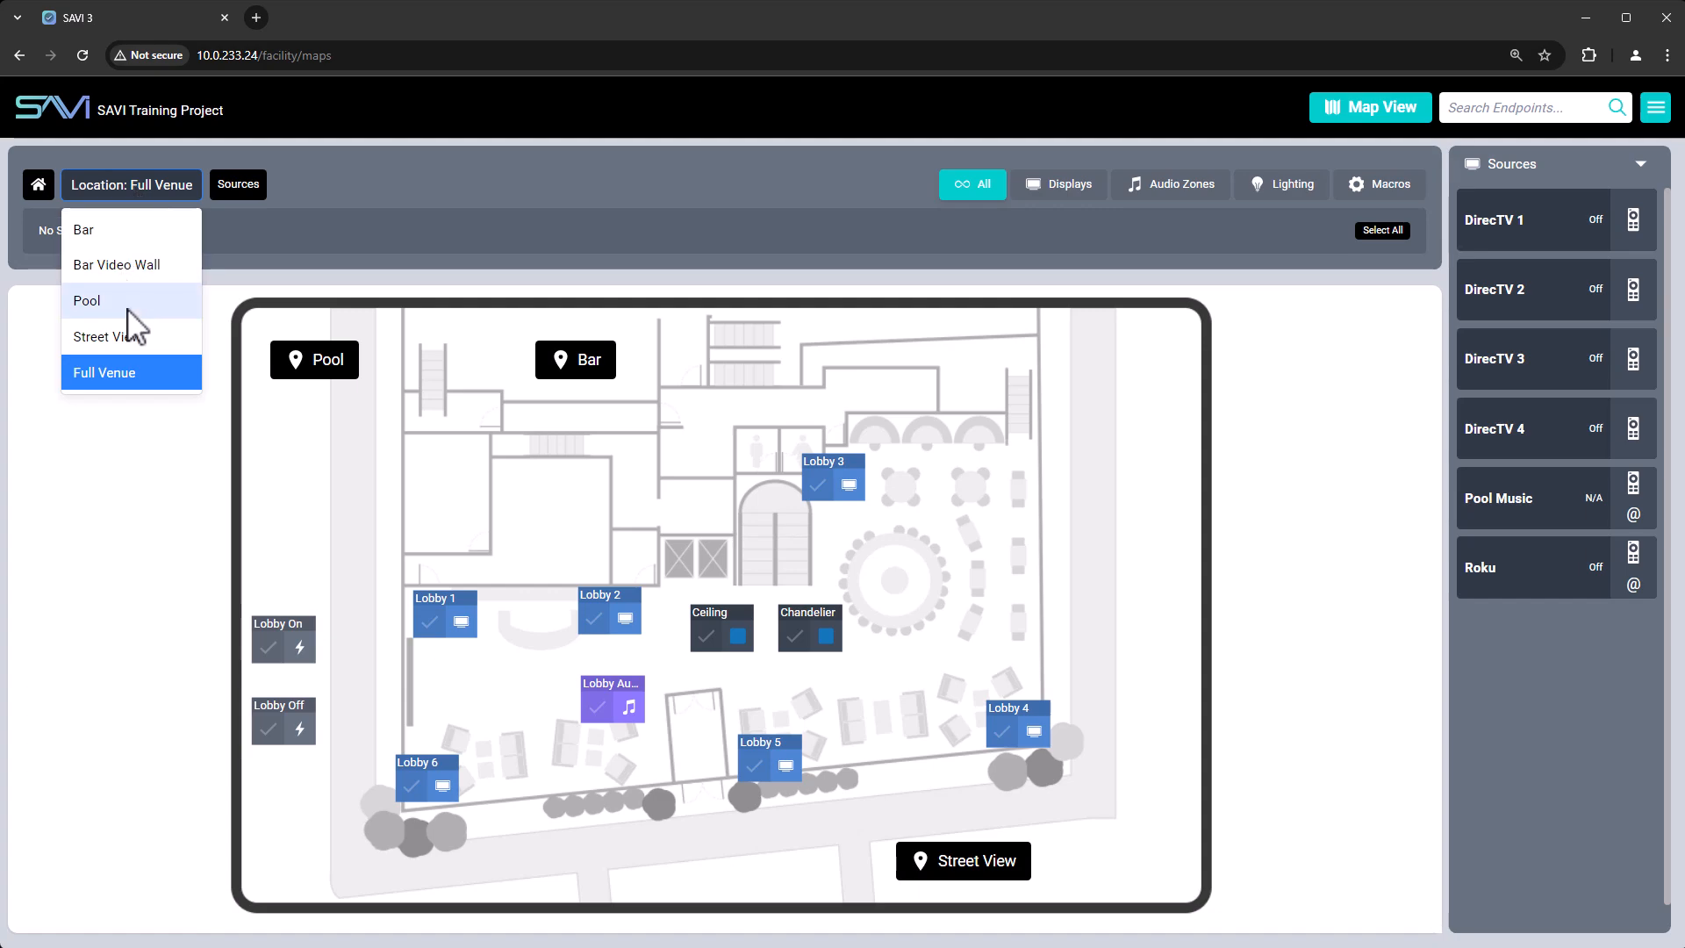
click(134, 188)
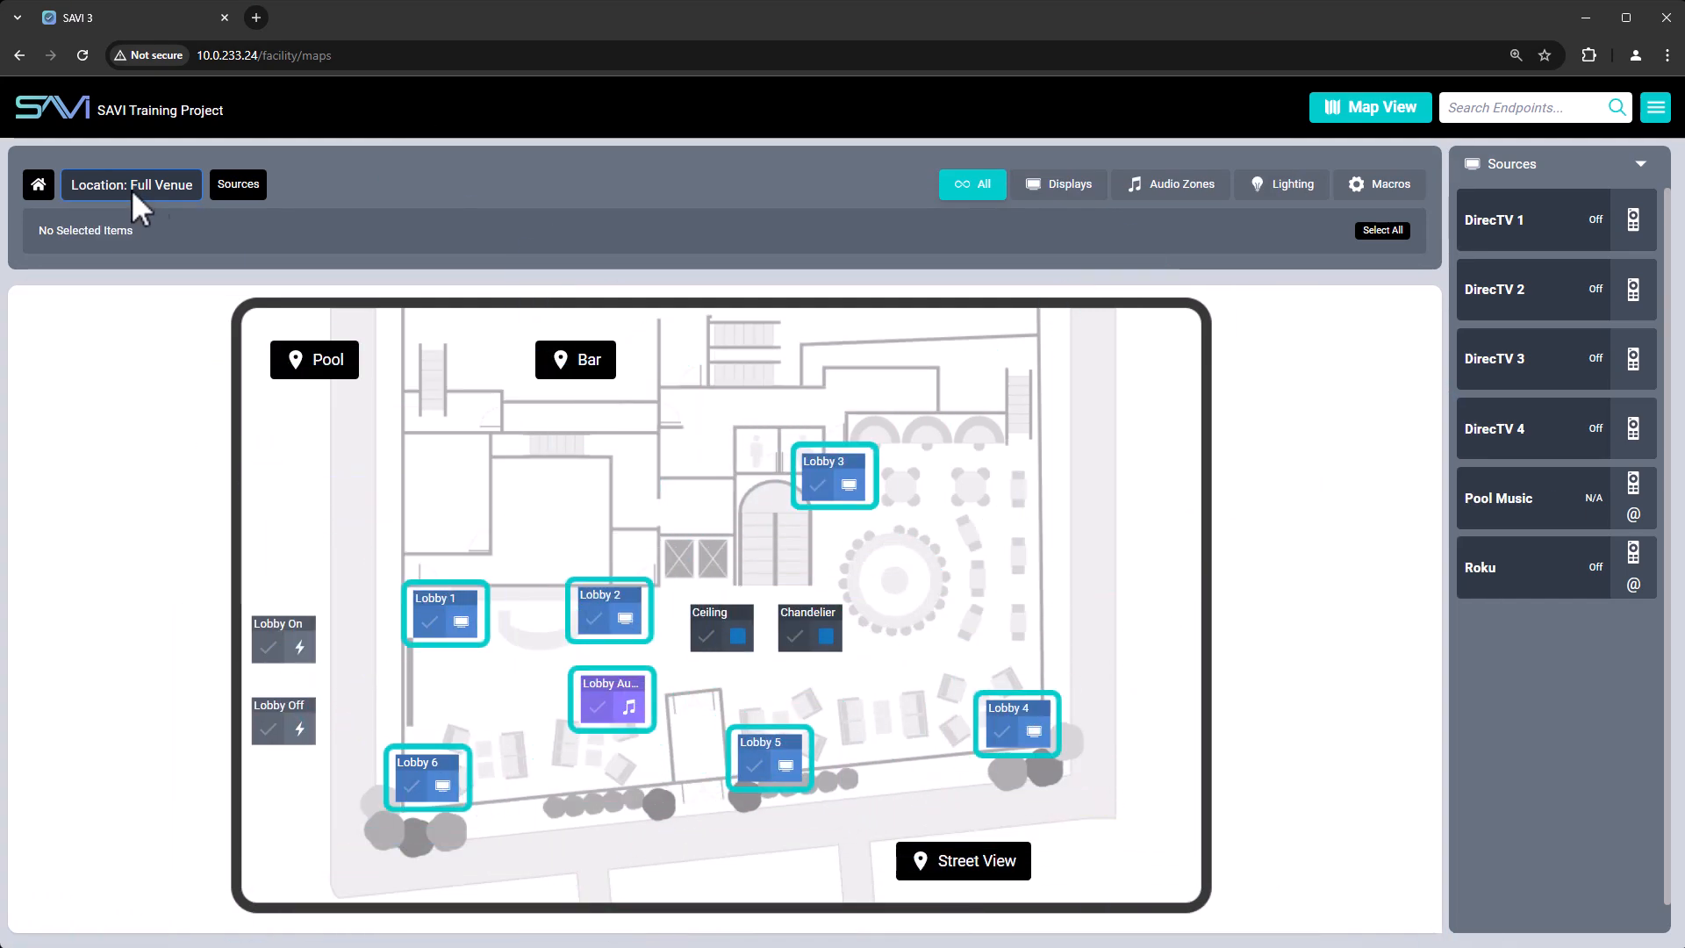
- Toggle the endpoint labels to sources and back to names, and preview the Displays, Audio Zones and Lighting filters before showing all endpoints
click(241, 186)
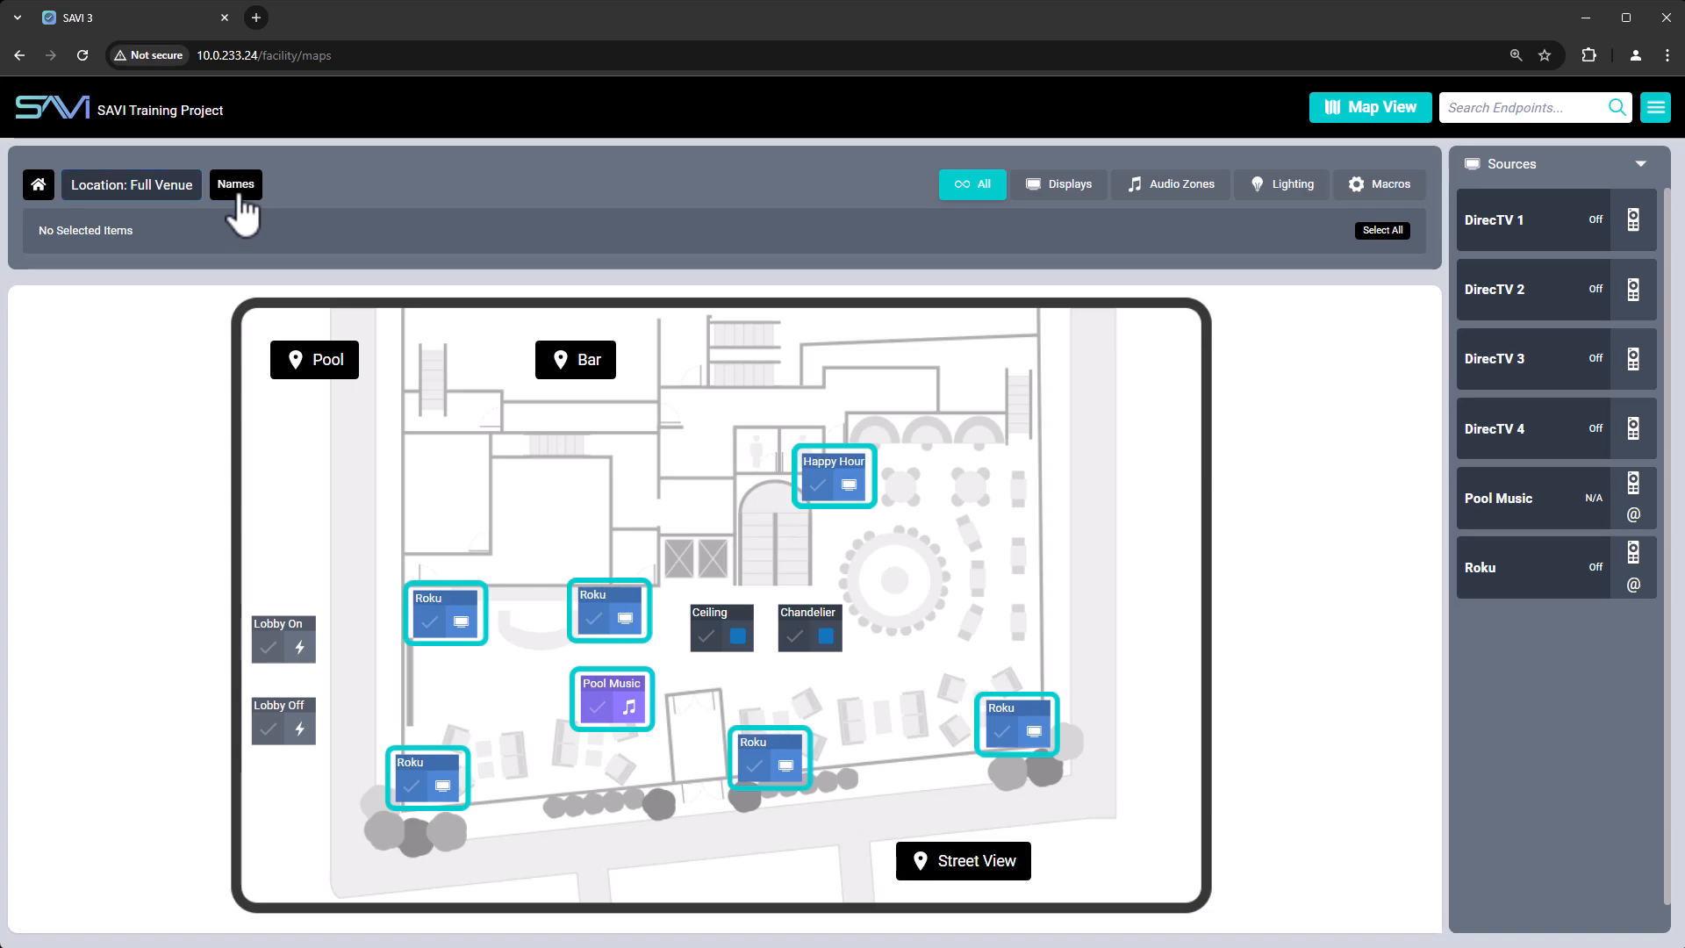
click(237, 186)
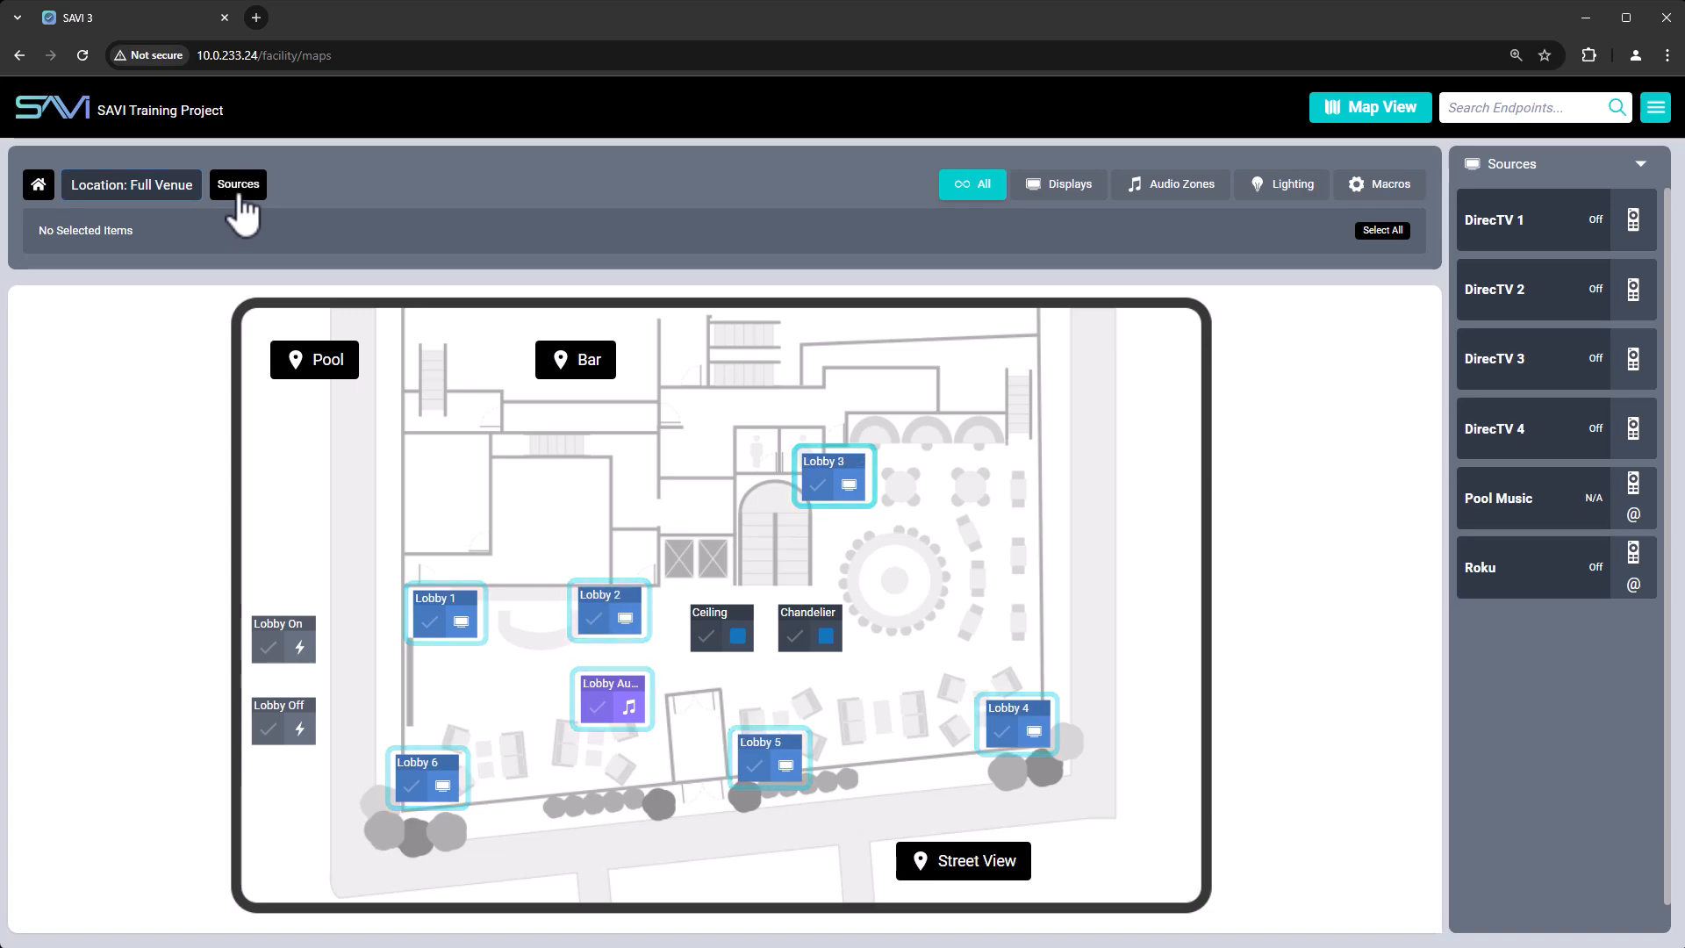
click(1104, 191)
click(1176, 193)
click(1299, 191)
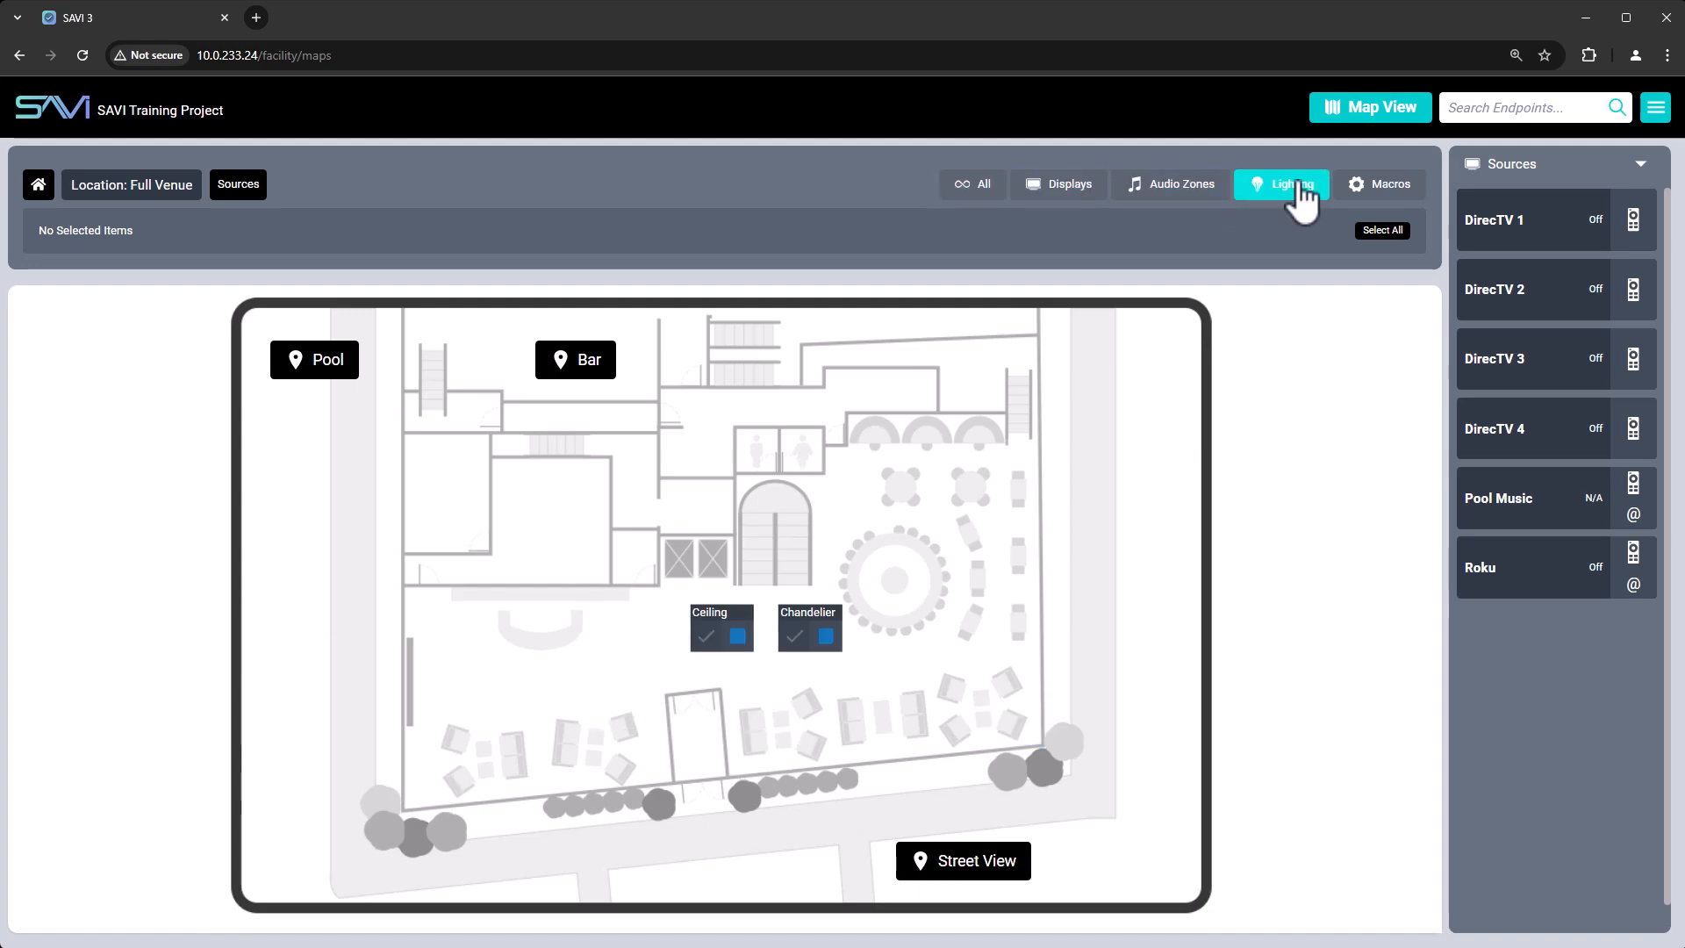
click(975, 195)
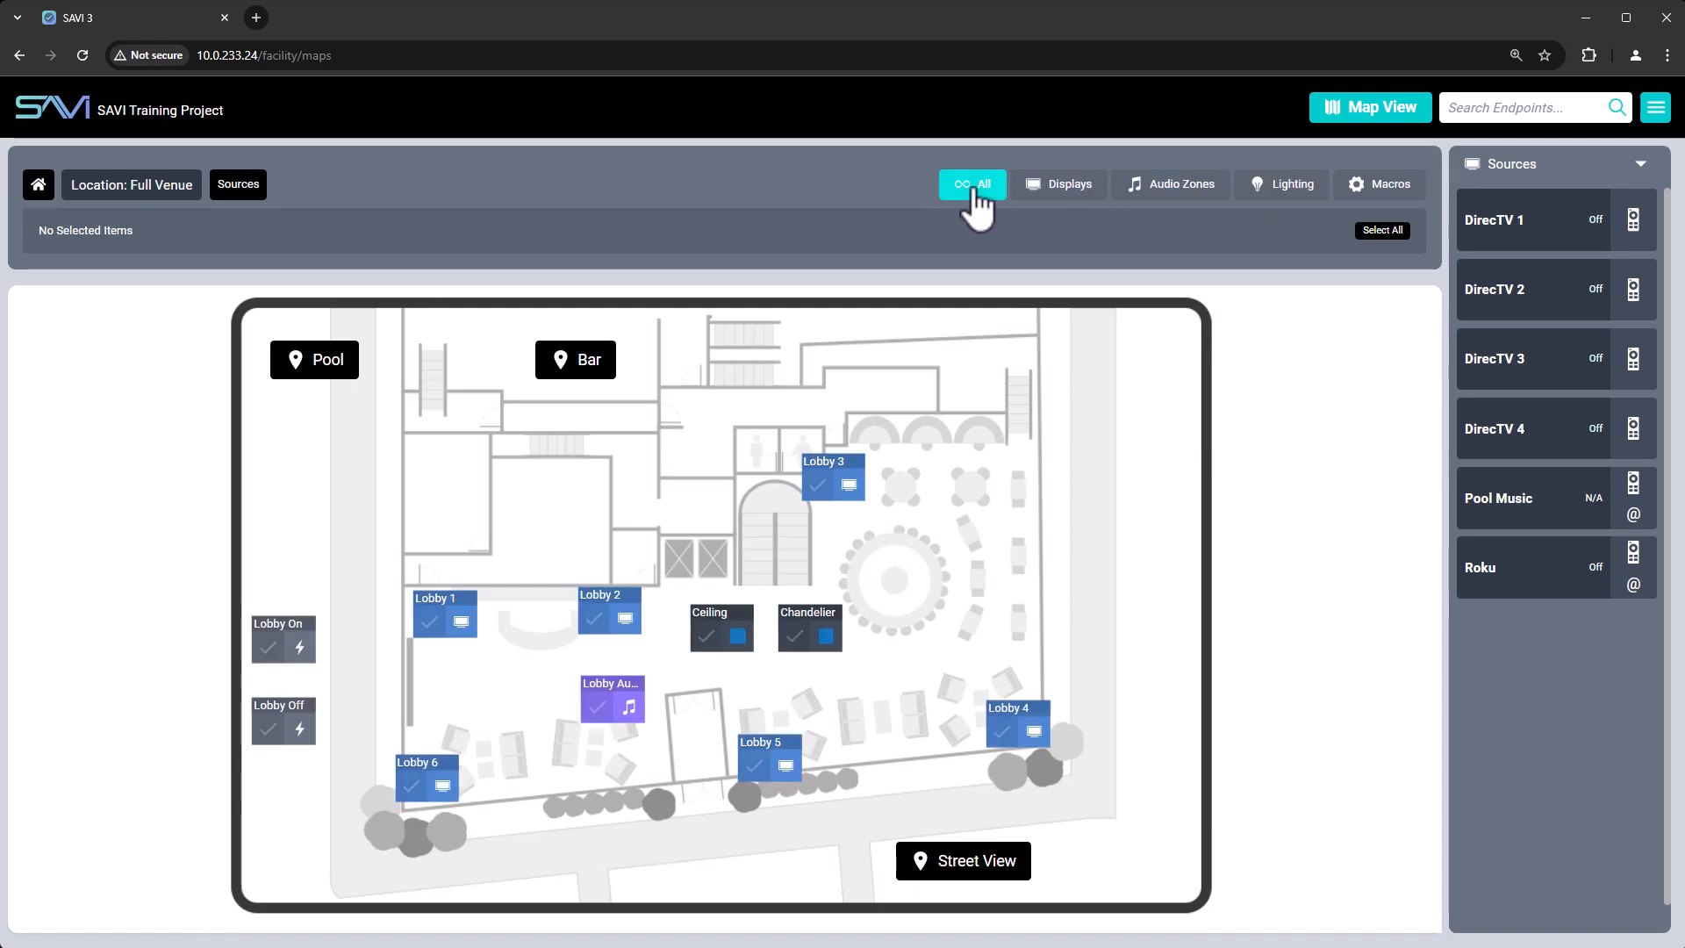
- Set the Lobby 3 display's layout to Full Screen
click(849, 486)
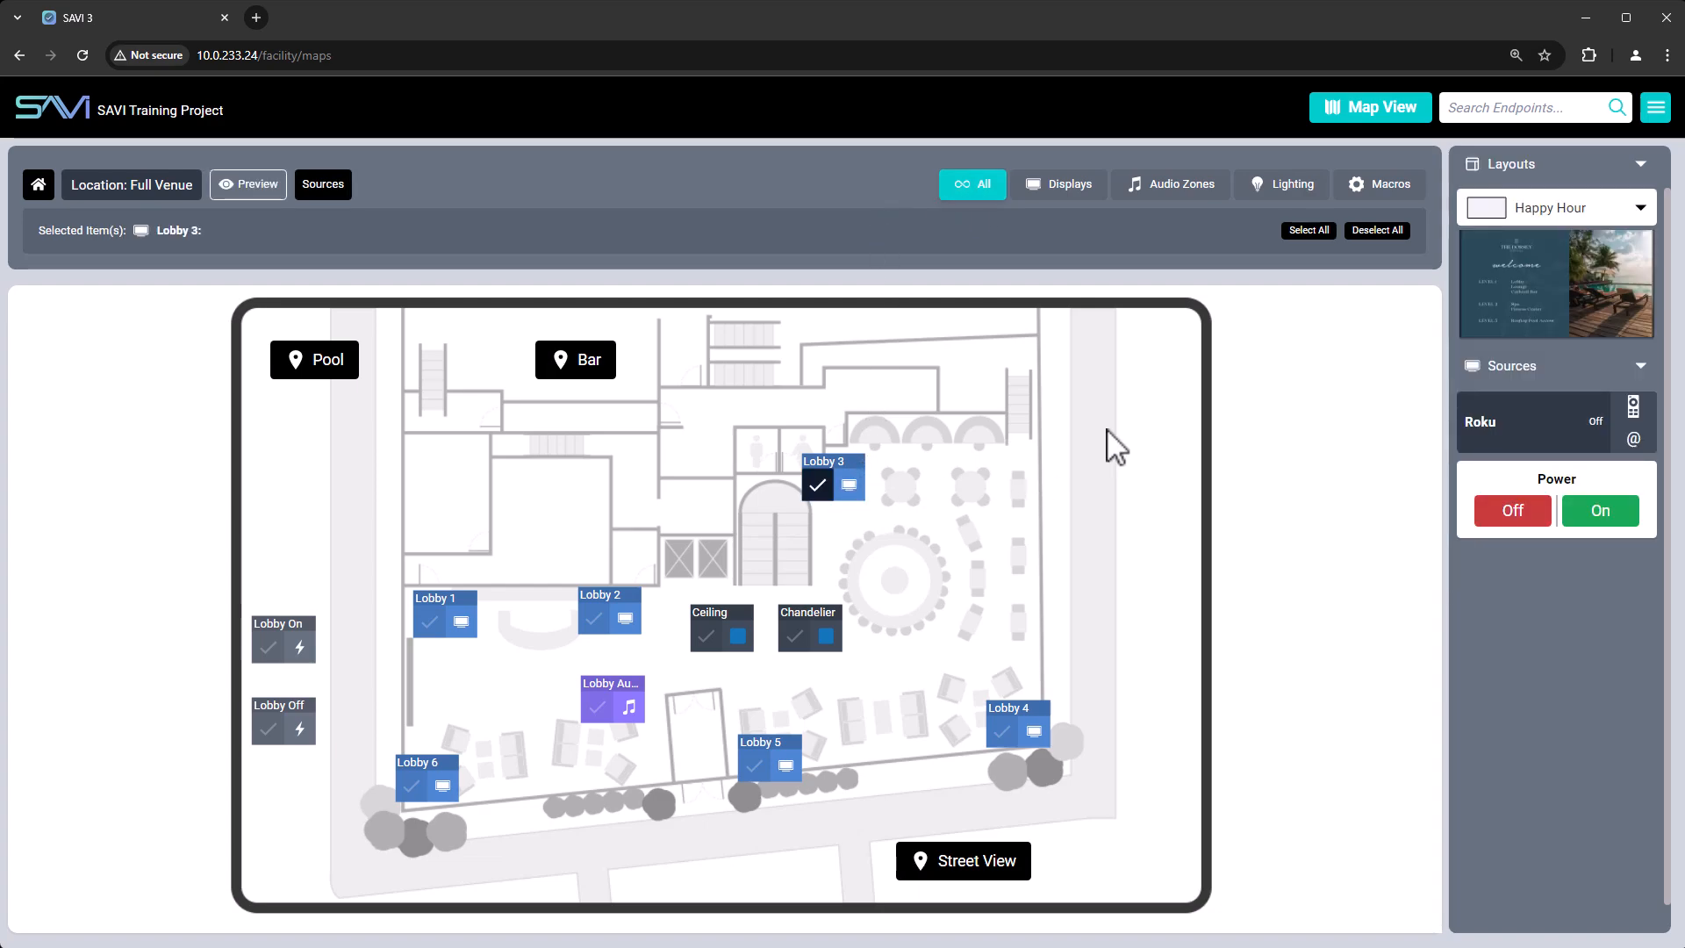
click(1593, 208)
click(1585, 255)
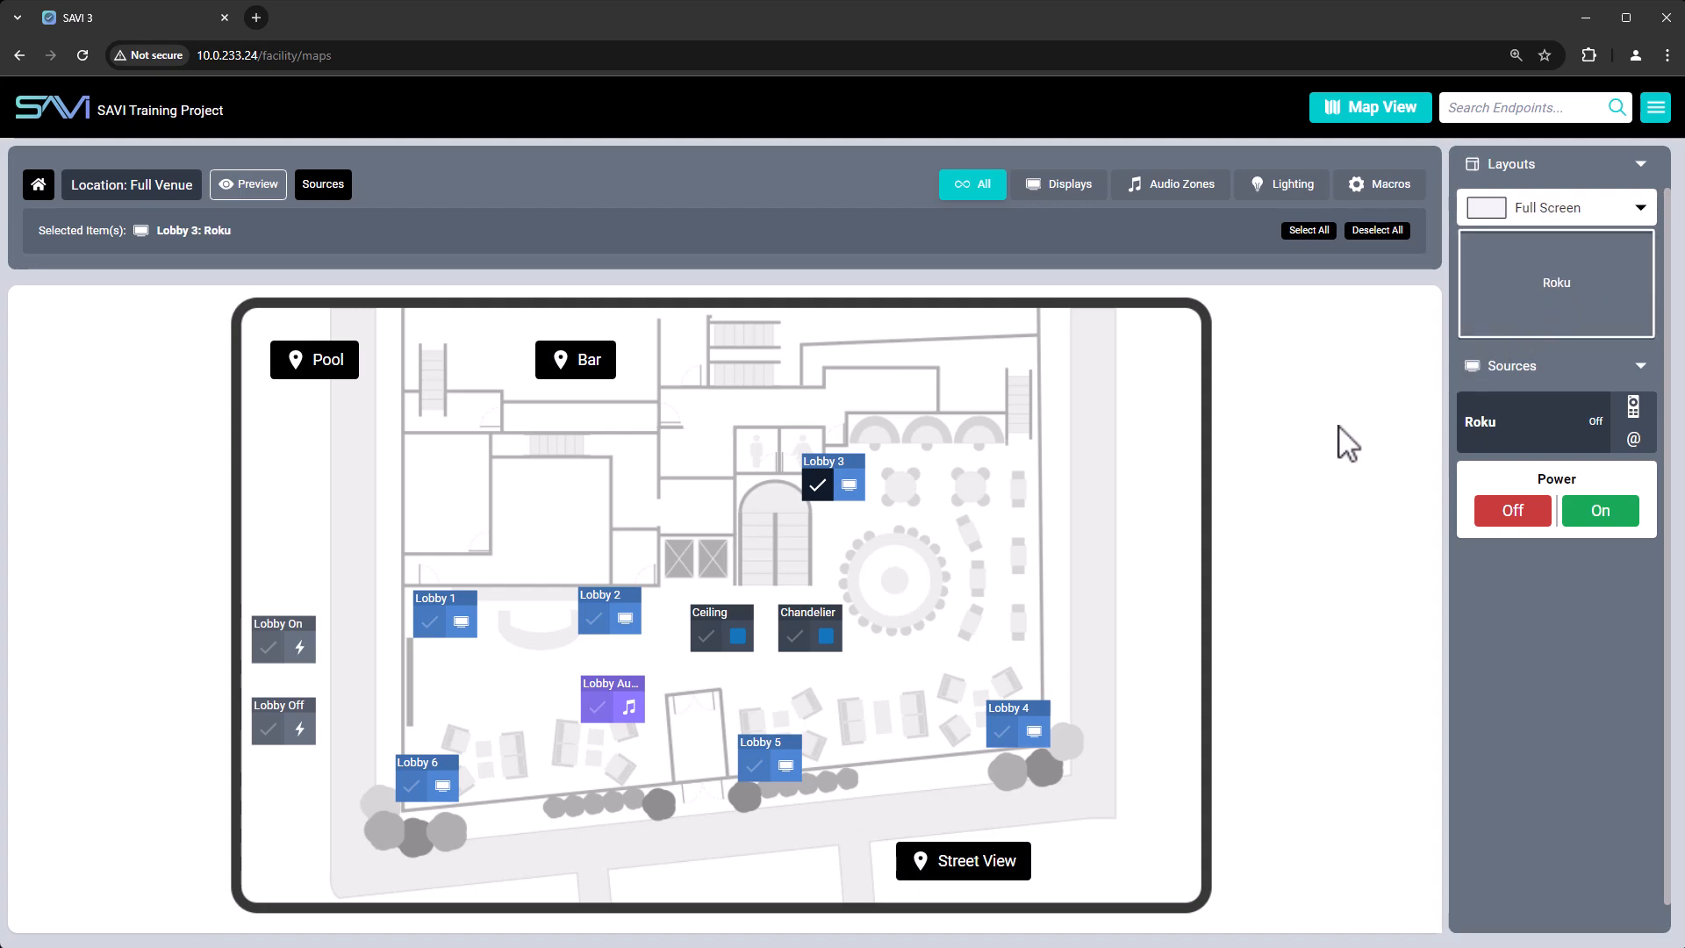
- Go to the Pool map through its location marker on the Full Venue map
click(325, 362)
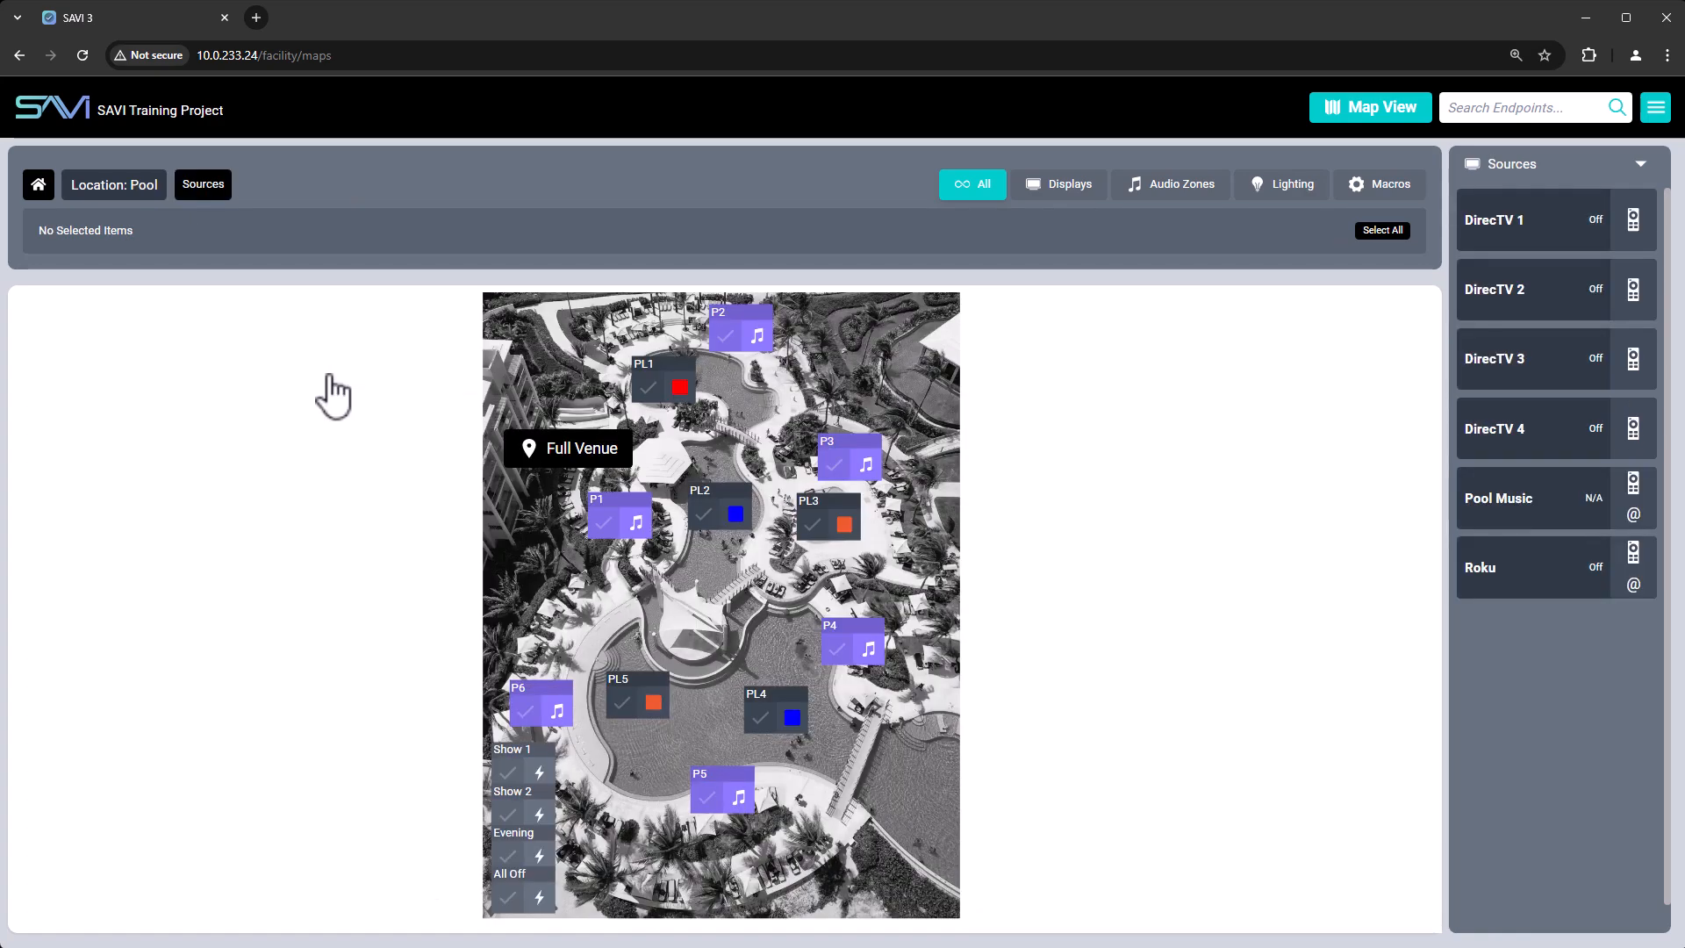